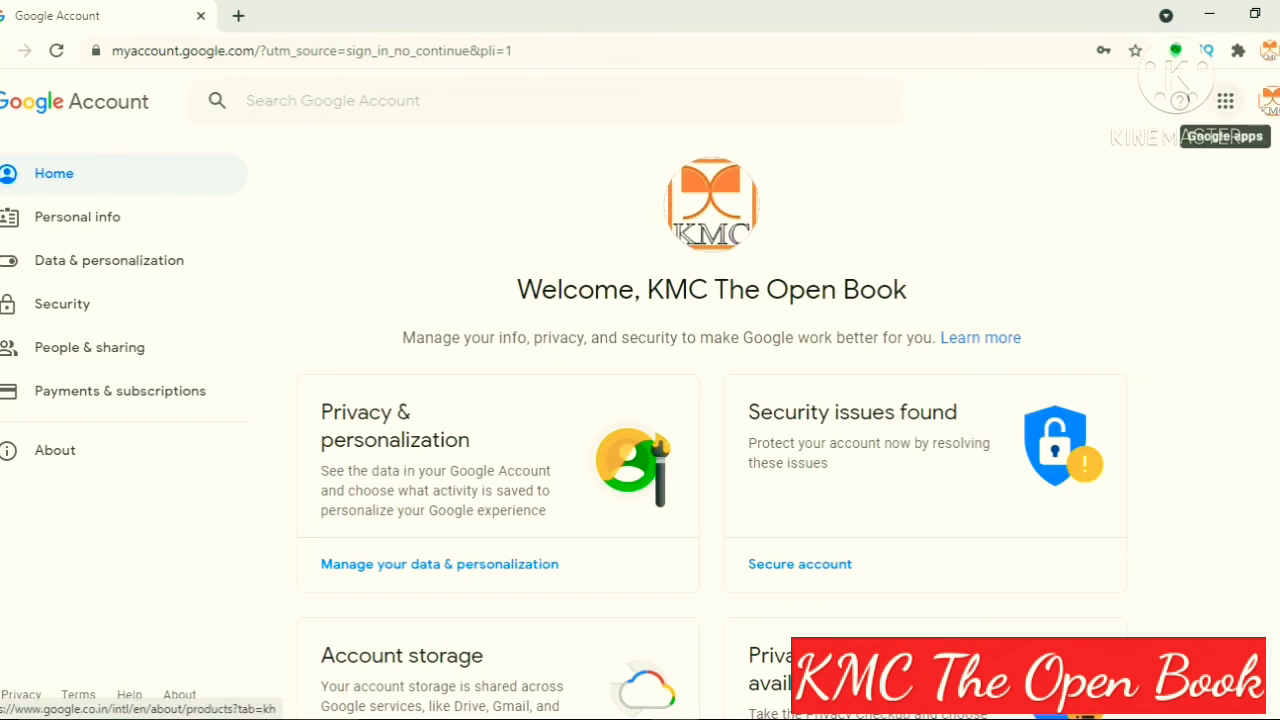
- Open Google Contacts from the Google apps grid, showing 'No contacts yet'
{"action": "left_click", "coordinate": [1225, 101]}
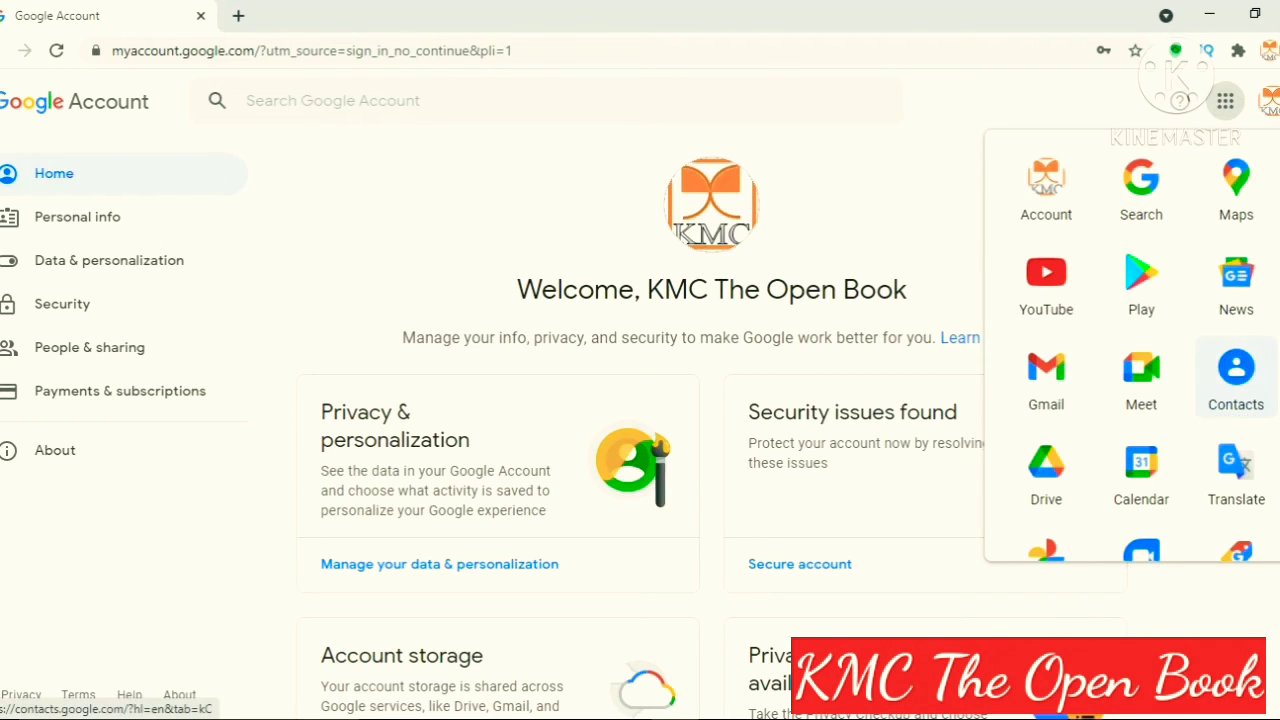
{"action": "left_click", "coordinate": [1236, 375]}
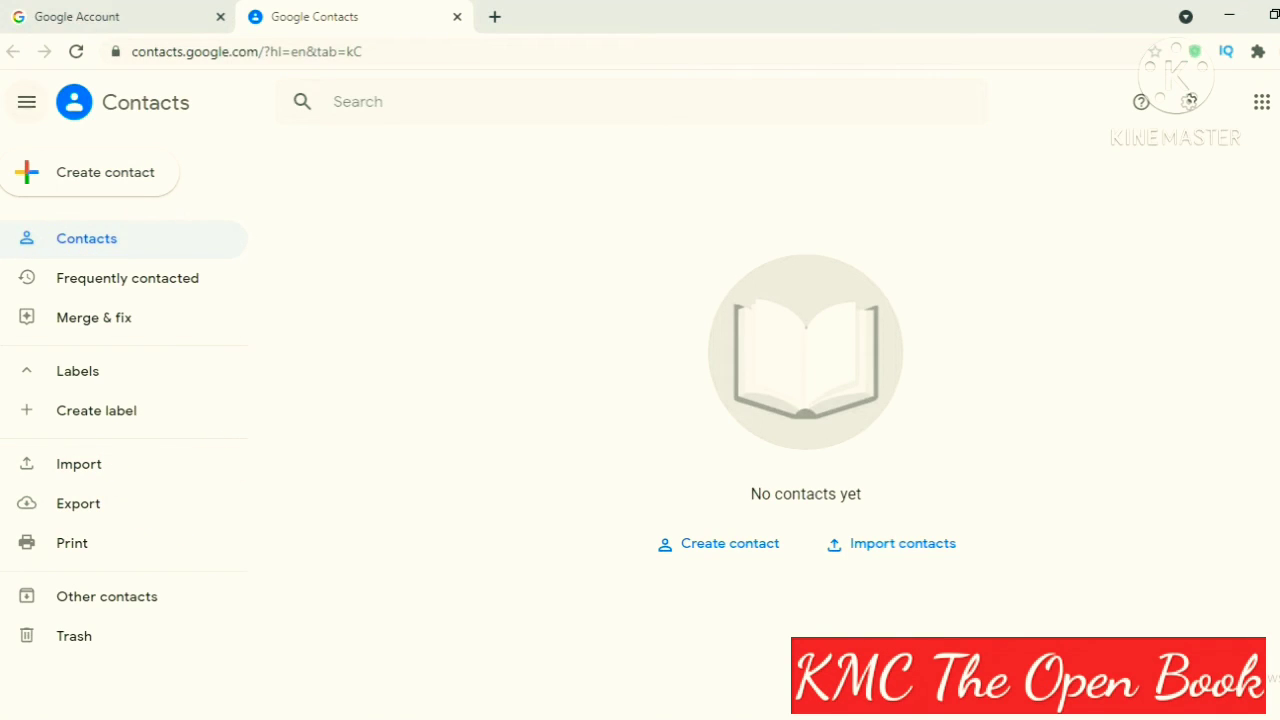
- Bring up the Export contacts dialog with Google CSV selected for Contacts (0)
{"action": "left_click", "coordinate": [27, 102]}
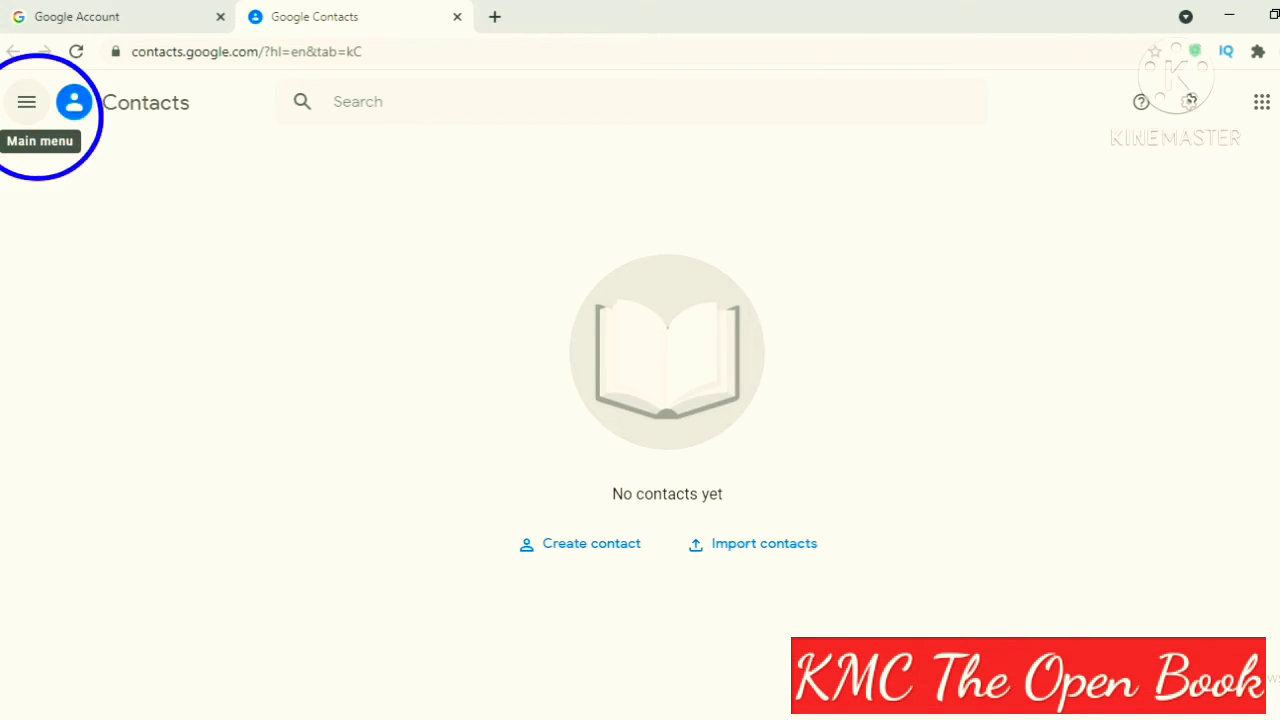
{"action": "left_click", "coordinate": [27, 102]}
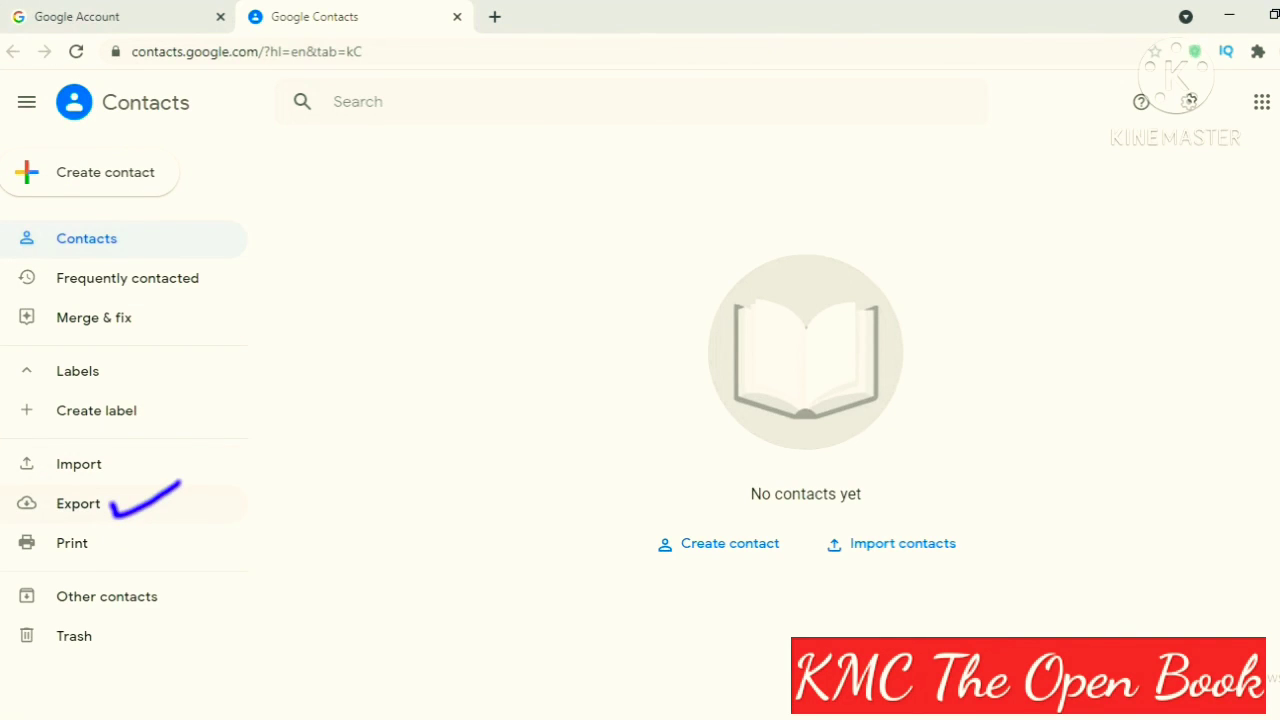
{"action": "left_click", "coordinate": [78, 503]}
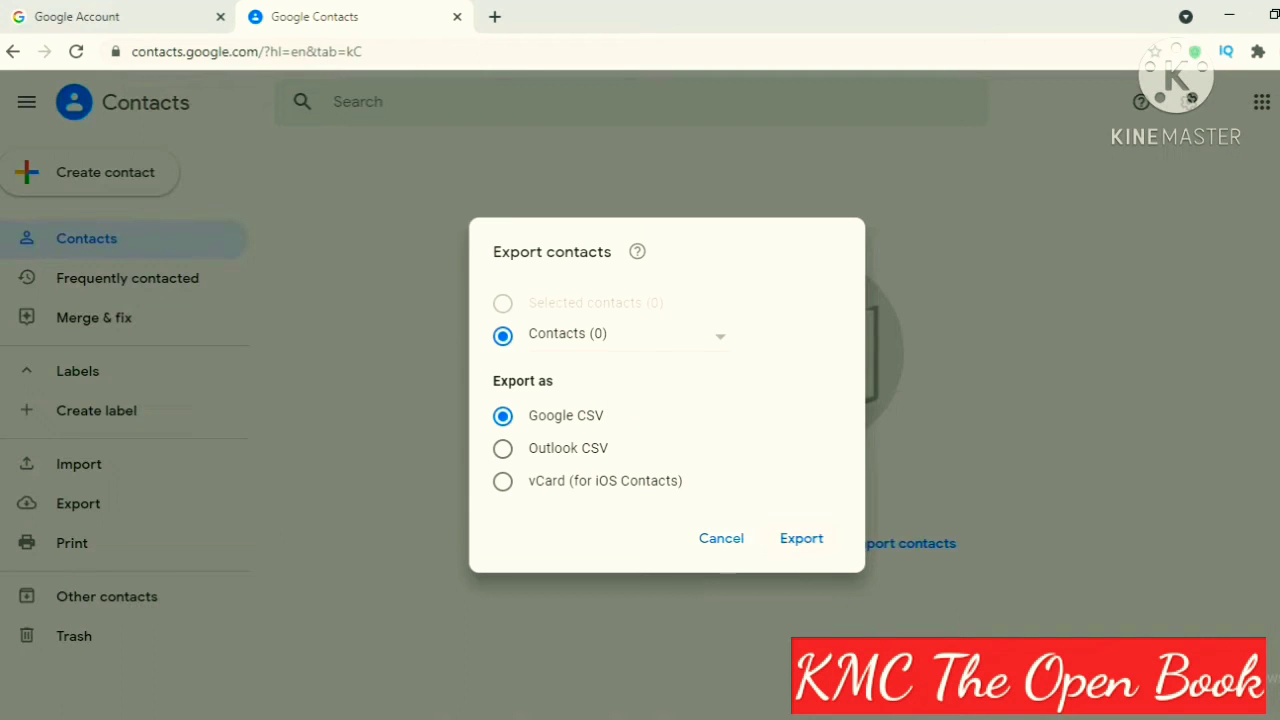
- Export the contacts as Google CSV and open the downloaded contacts (2).csv in Excel
{"action": "left_click", "coordinate": [801, 538]}
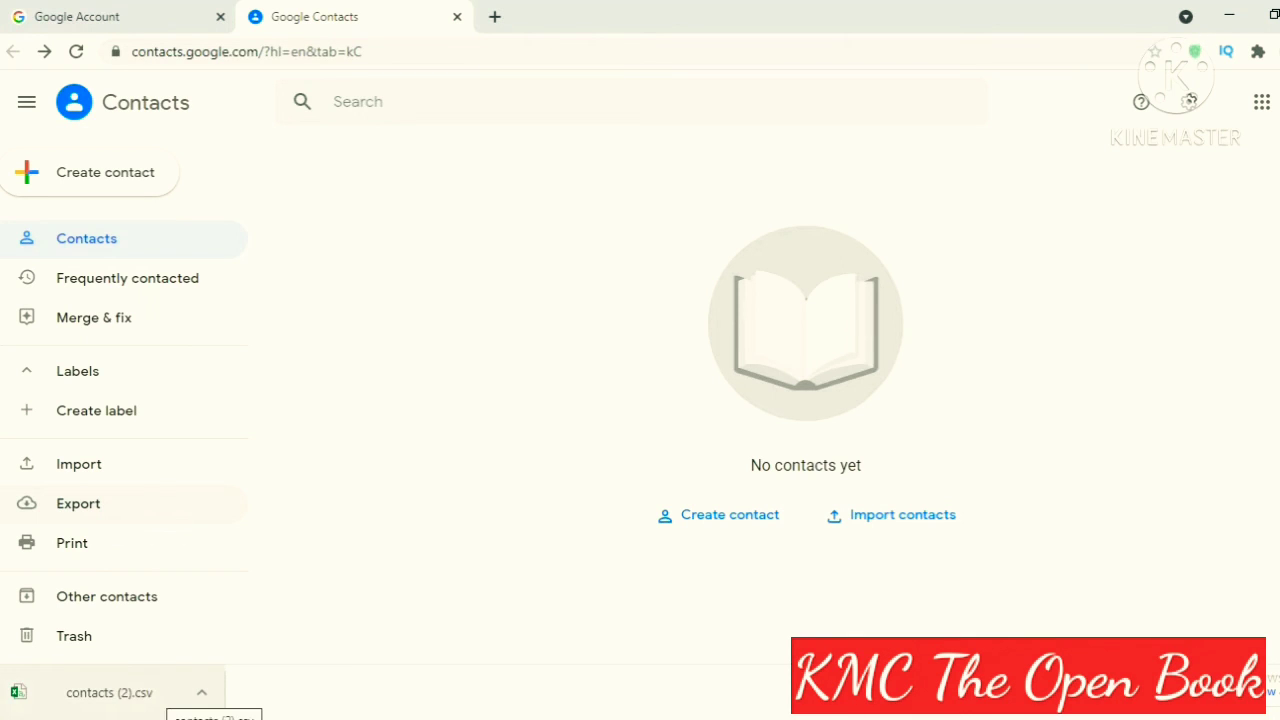
{"action": "left_click", "coordinate": [120, 692]}
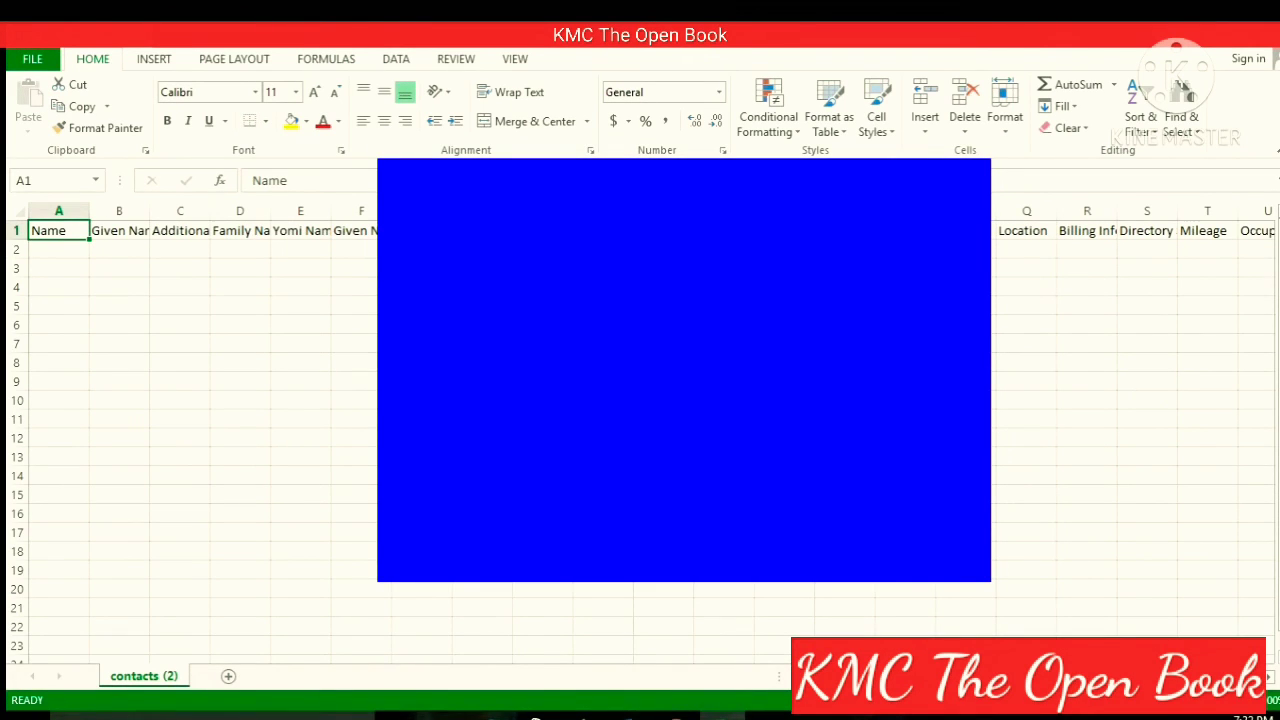
- Enter the contact's name in cell A2 under the Name header
{"action": "left_click", "coordinate": [58, 249]}
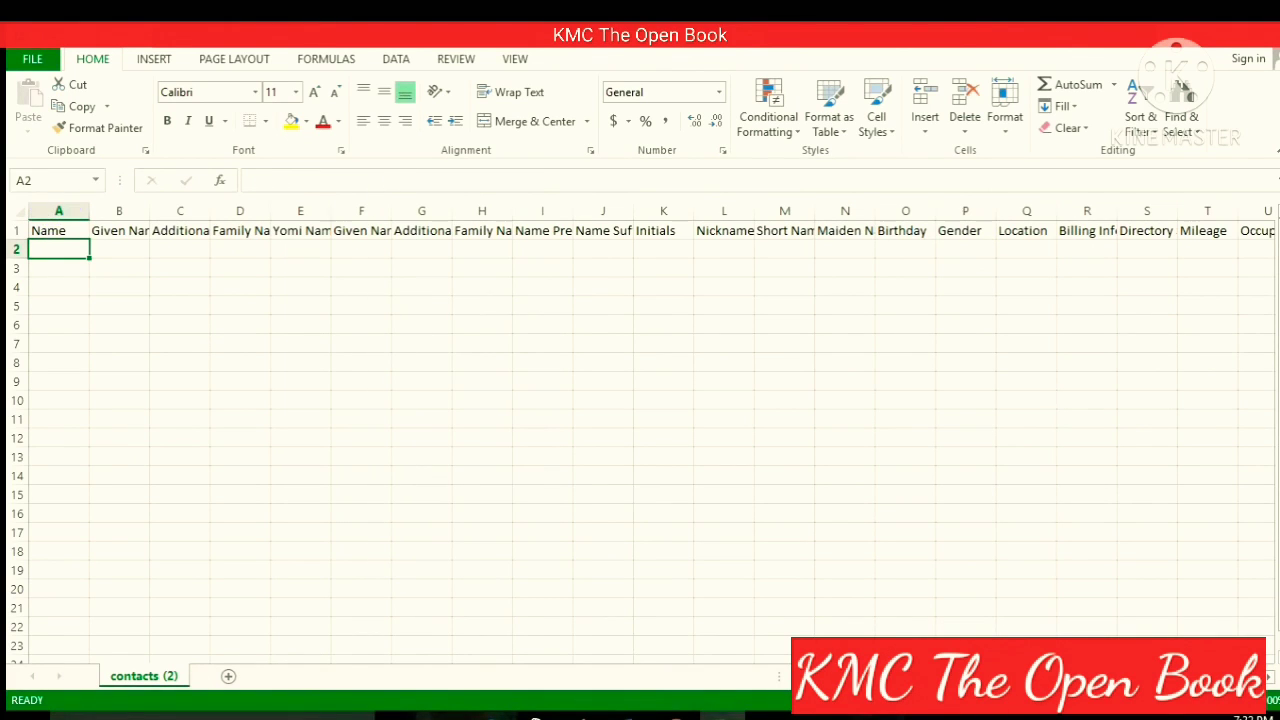
{"action": "type", "text": "km"}
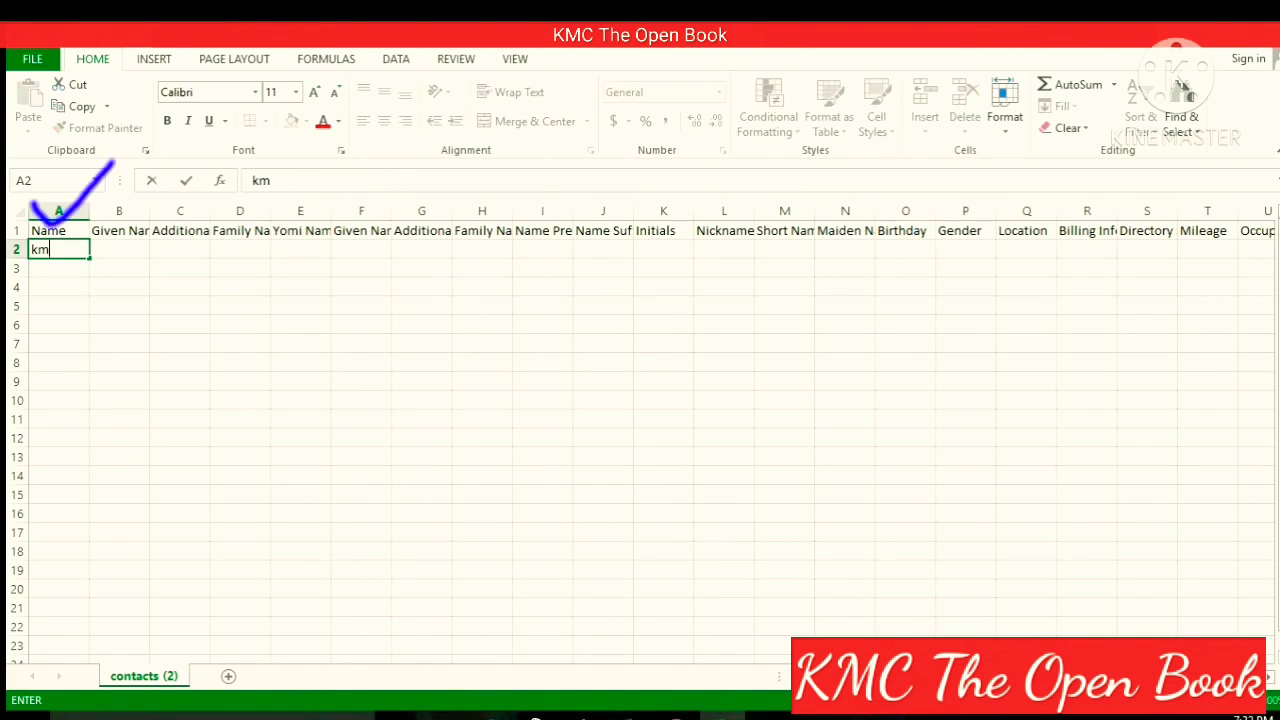
{"action": "type", "text": "cthe"}
{"action": "type", "text": "open"}
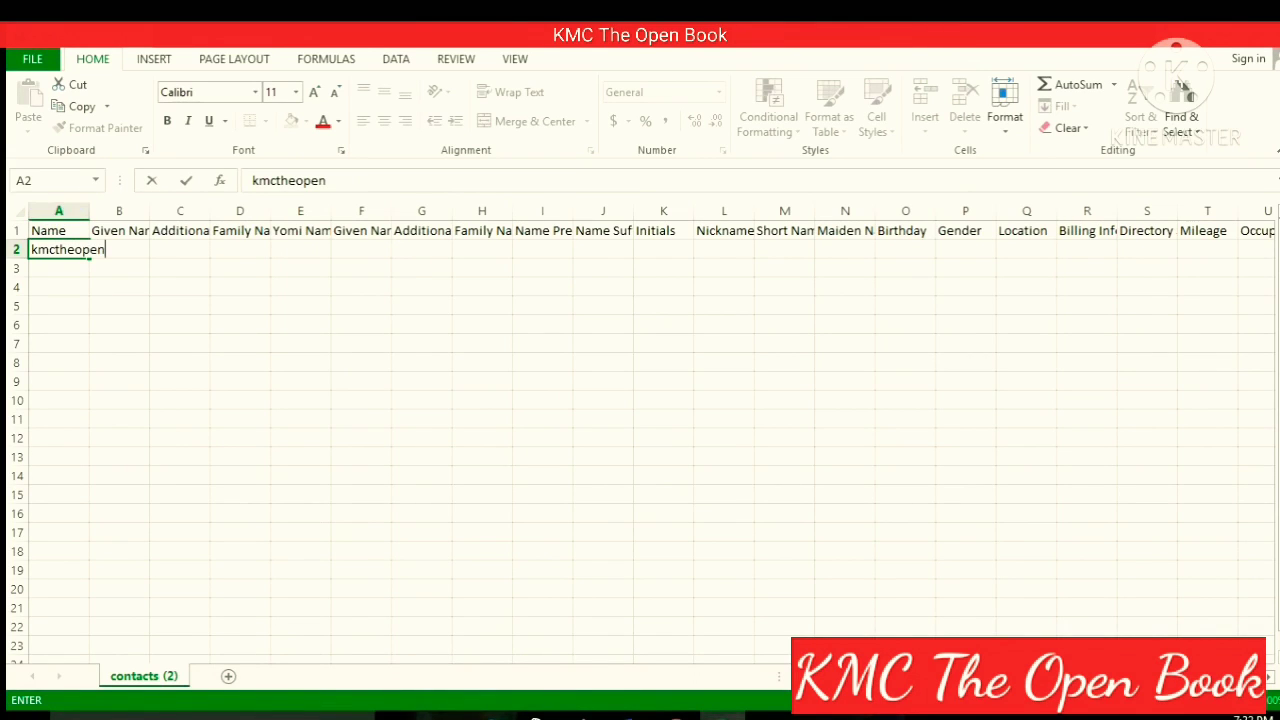
{"action": "type", "text": "book"}
{"action": "key", "text": "Up"}
- Move along the header row to review the columns up to Group Membership
{"action": "key", "text": "Right"}
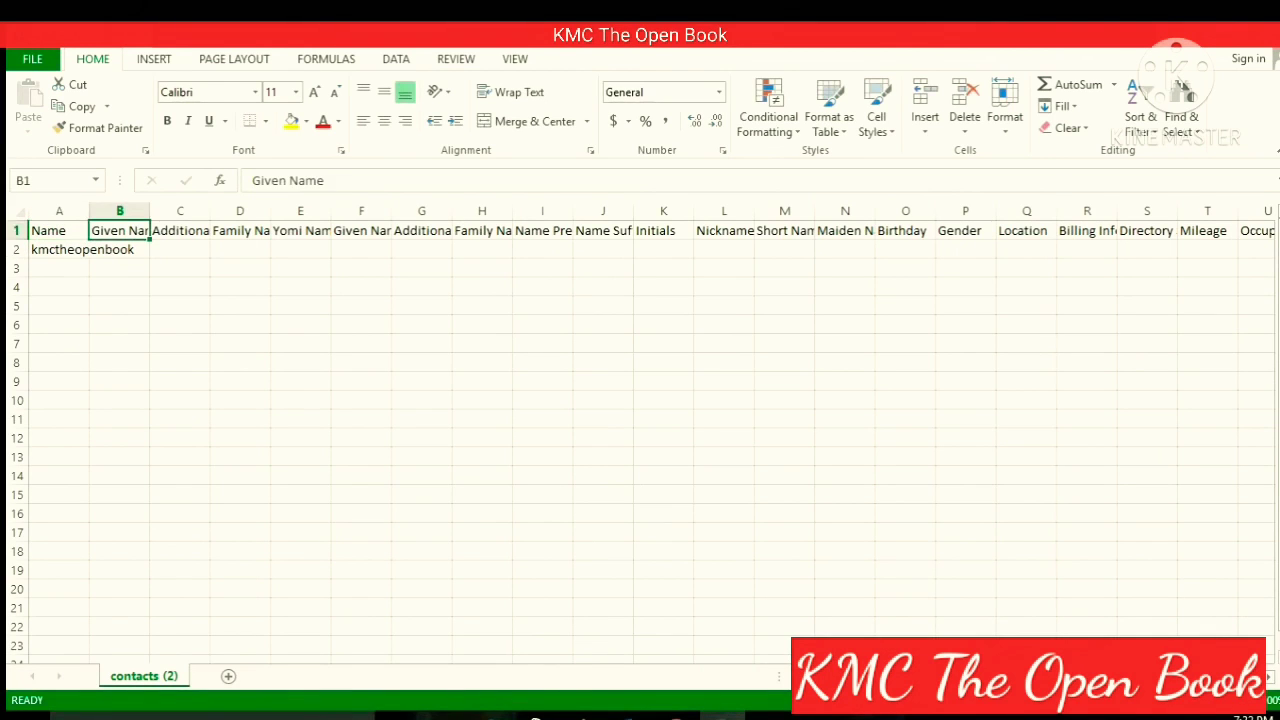
{"action": "key", "text": "Right"}
{"action": "key", "text": "Right"}
{"action": "key", "text": "Right"}
{"action": "key", "text": "Right"}
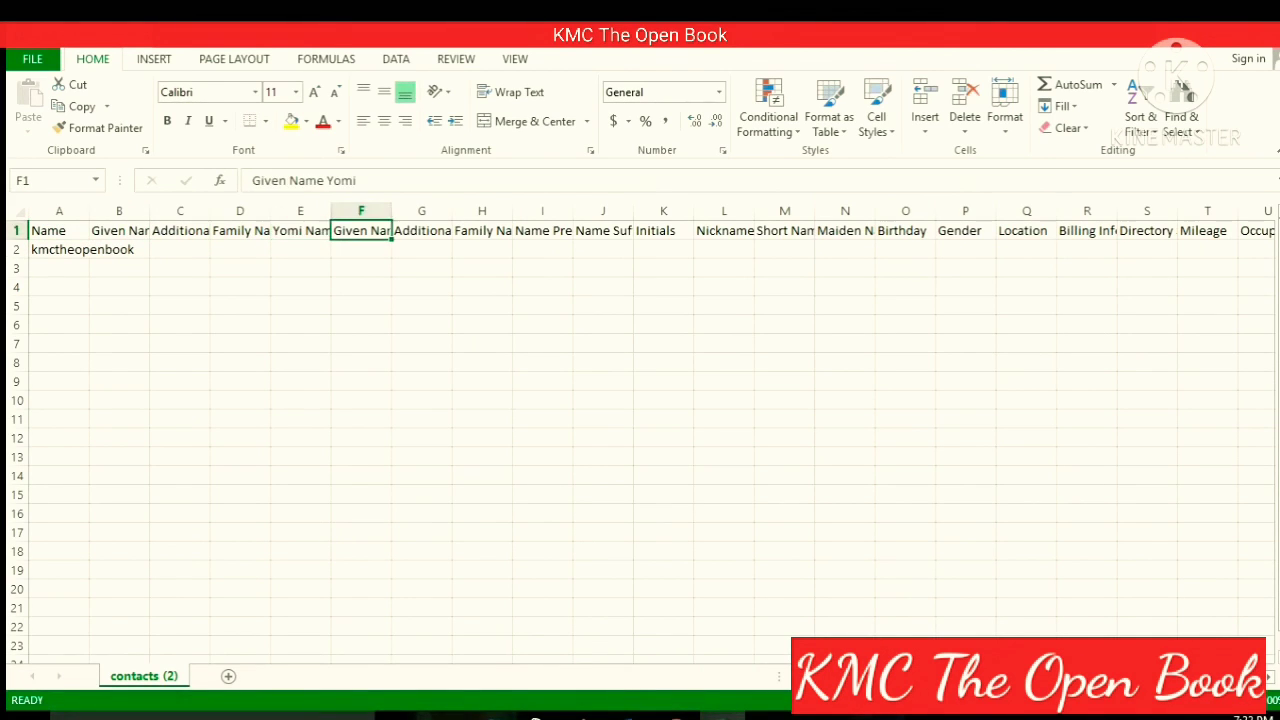
{"action": "key", "text": "Right"}
{"action": "key", "text": "Right"}
{"action": "key", "text": "Right"}
{"action": "key", "text": "Right"}
{"action": "key", "text": "Right"}
{"action": "key", "text": "Right"}
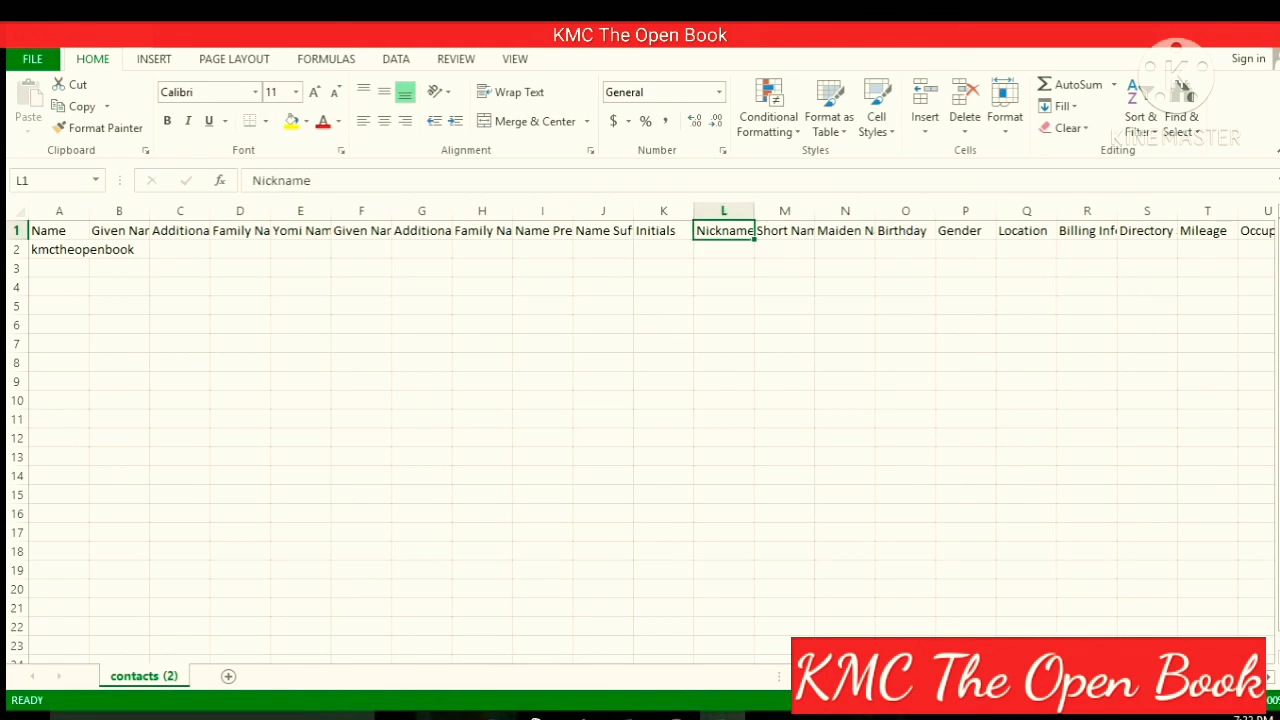
{"action": "key", "text": "Right"}
{"action": "key", "text": "Right"}
{"action": "key", "text": "Right"}
{"action": "key", "text": "Right"}
{"action": "key", "text": "Right"}
{"action": "key", "text": "Right"}
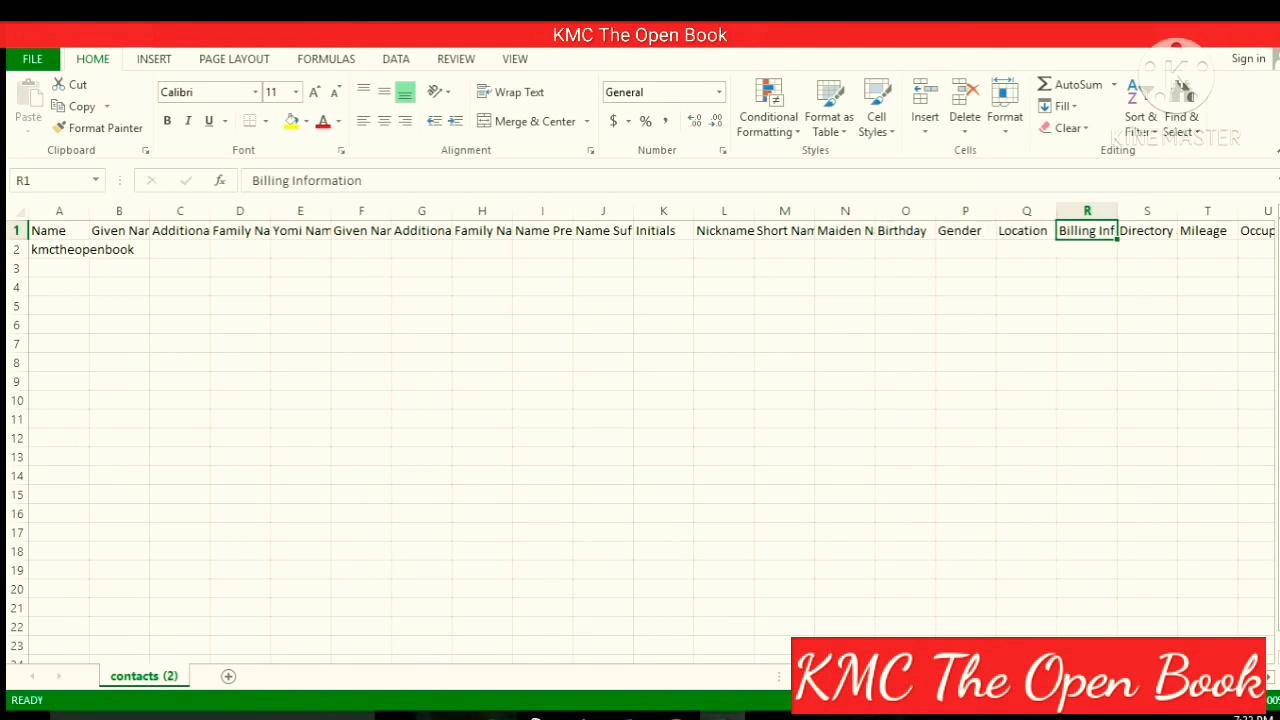
{"action": "key", "text": "Right"}
{"action": "key", "text": "Right"}
{"action": "key", "text": "Right"}
{"action": "key", "text": "Right"}
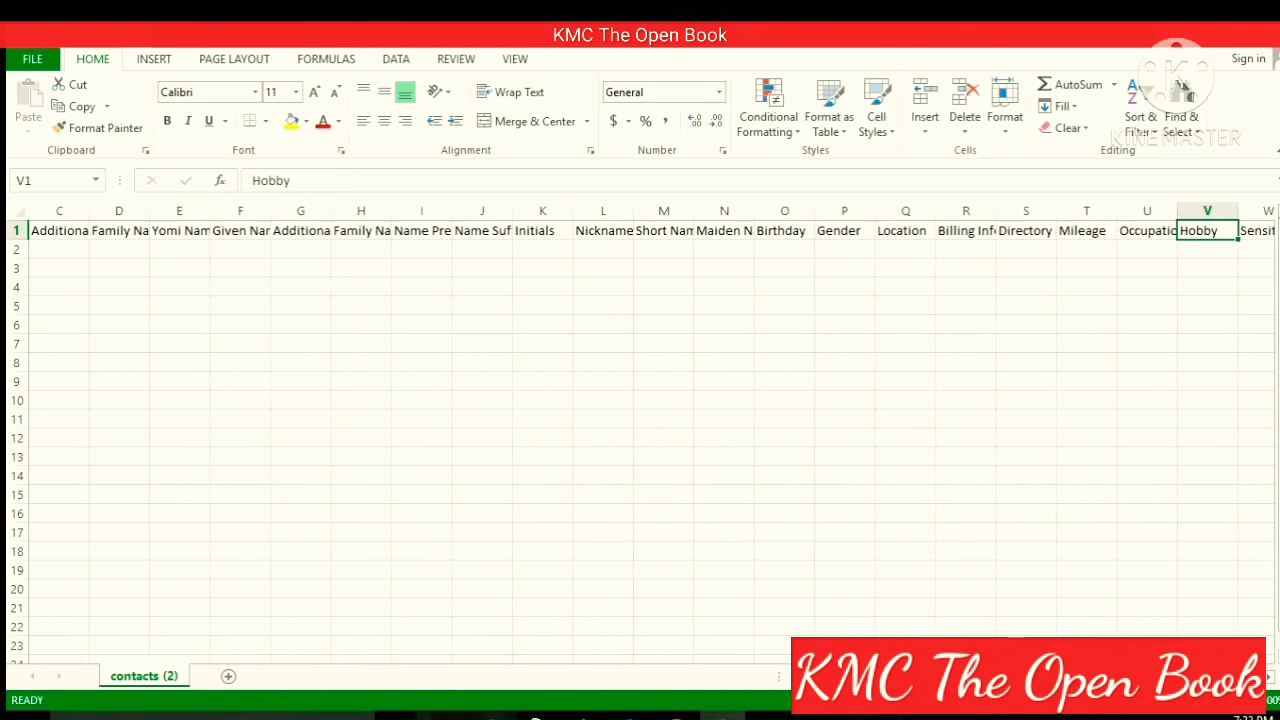
{"action": "key", "text": "Right"}
{"action": "key", "text": "Right"}
{"action": "key", "text": "Right"}
{"action": "key", "text": "Right"}
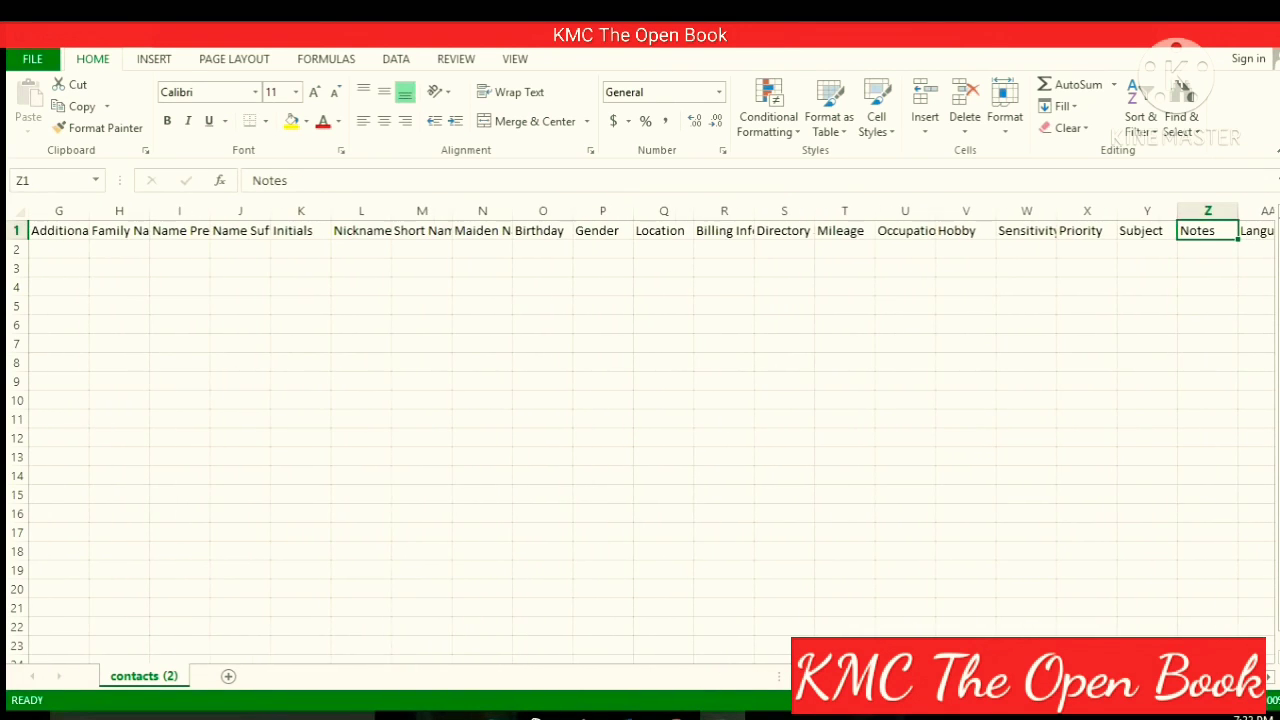
{"action": "key", "text": "Right"}
{"action": "key", "text": "Right"}
{"action": "key", "text": "Right"}
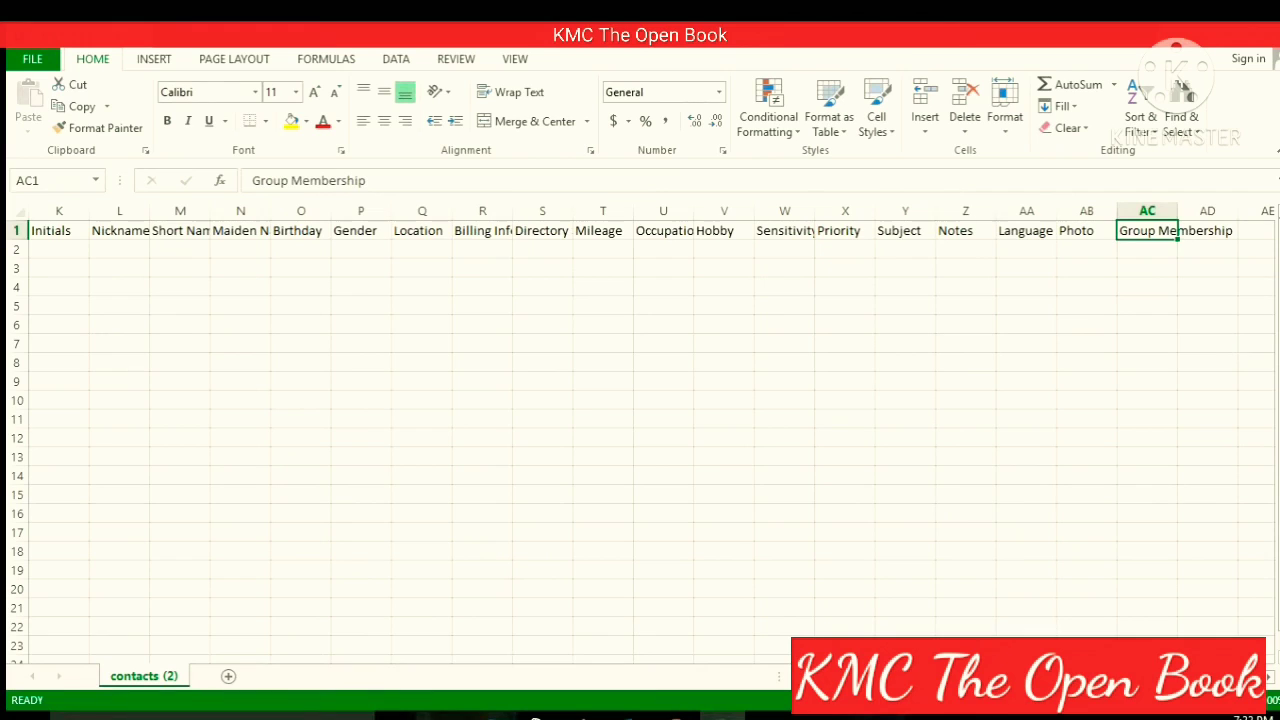
- Enter *mycontact in cell AC2 under Group Membership
{"action": "left_click", "coordinate": [1147, 249]}
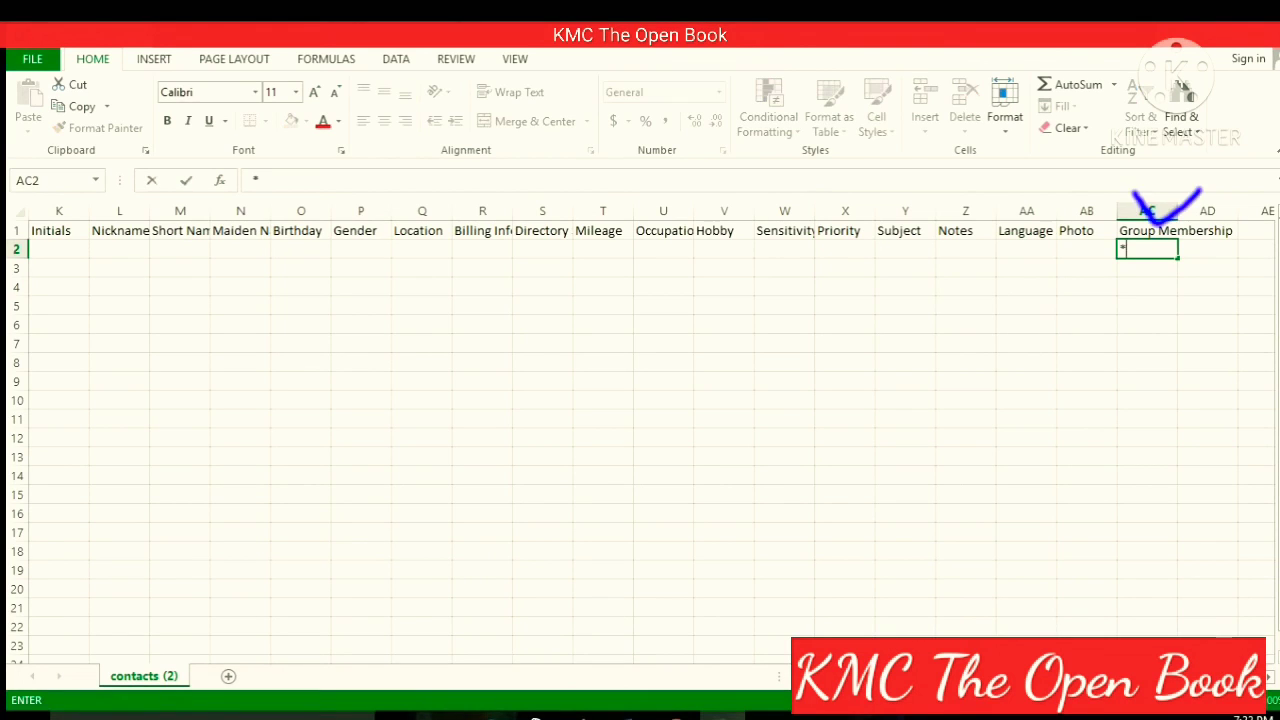
{"action": "type", "text": "*myco"}
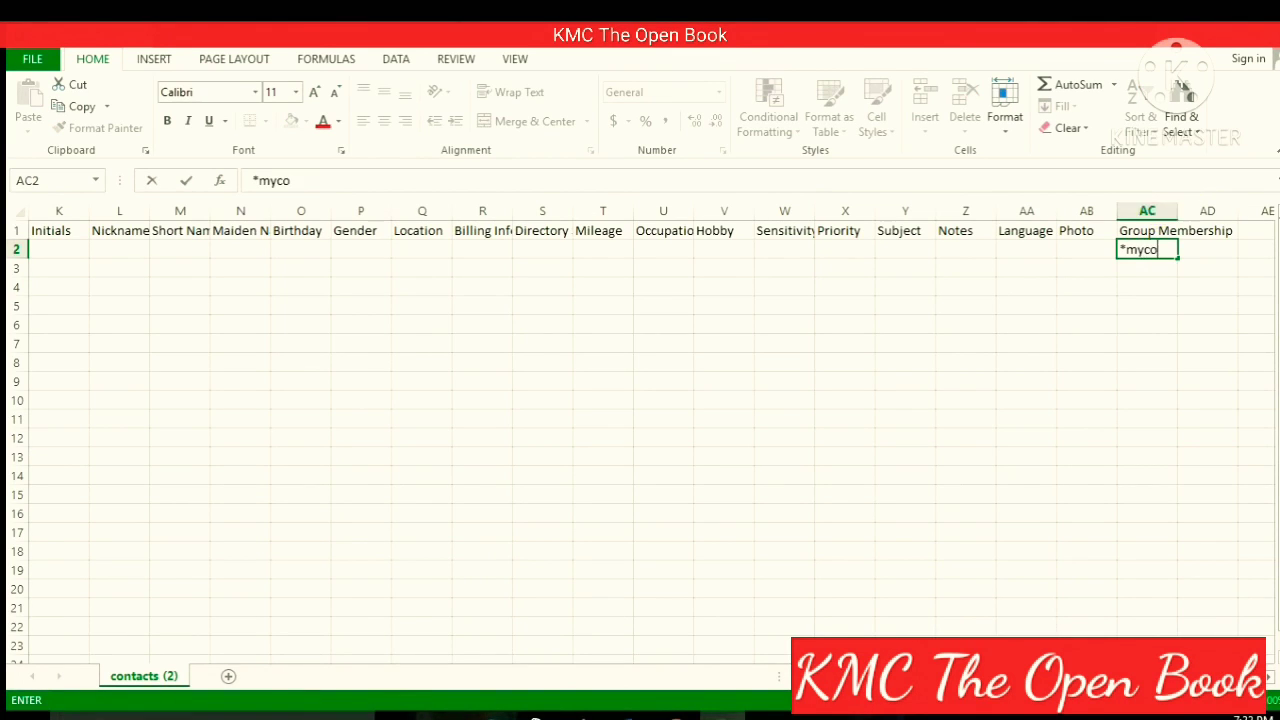
{"action": "type", "text": "nta"}
{"action": "type", "text": "ct"}
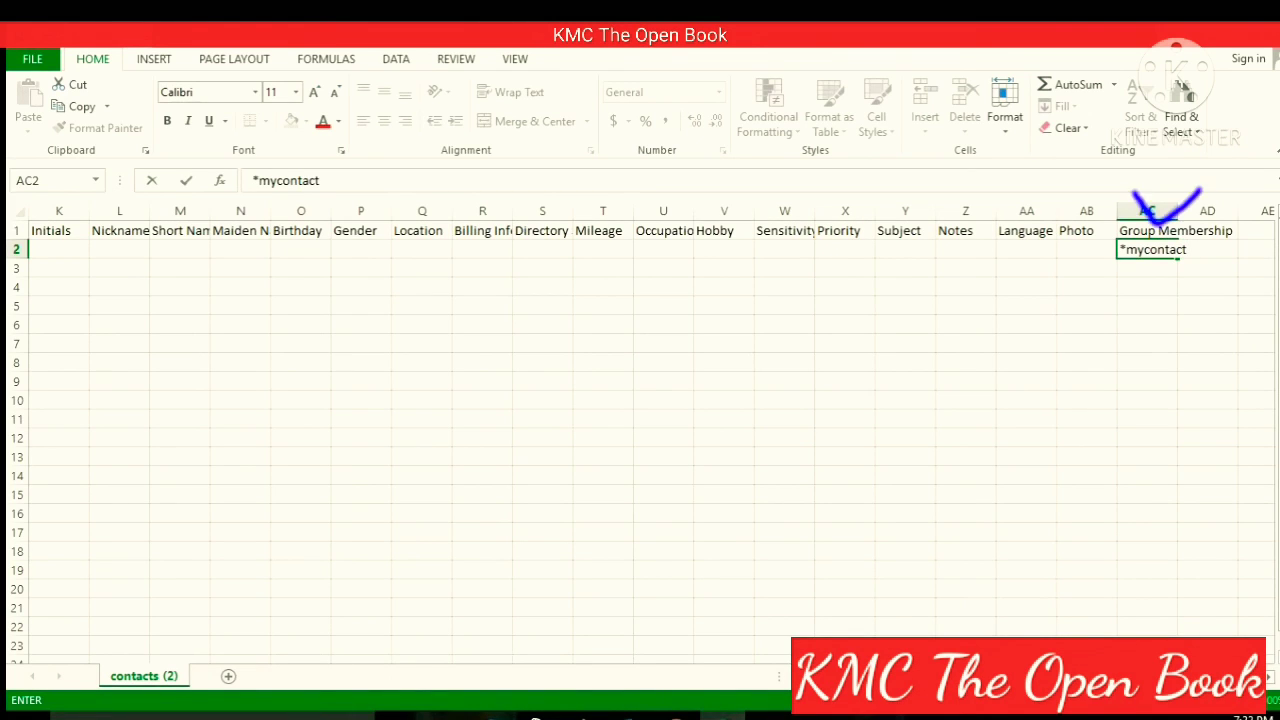
{"action": "key", "text": "Tab"}
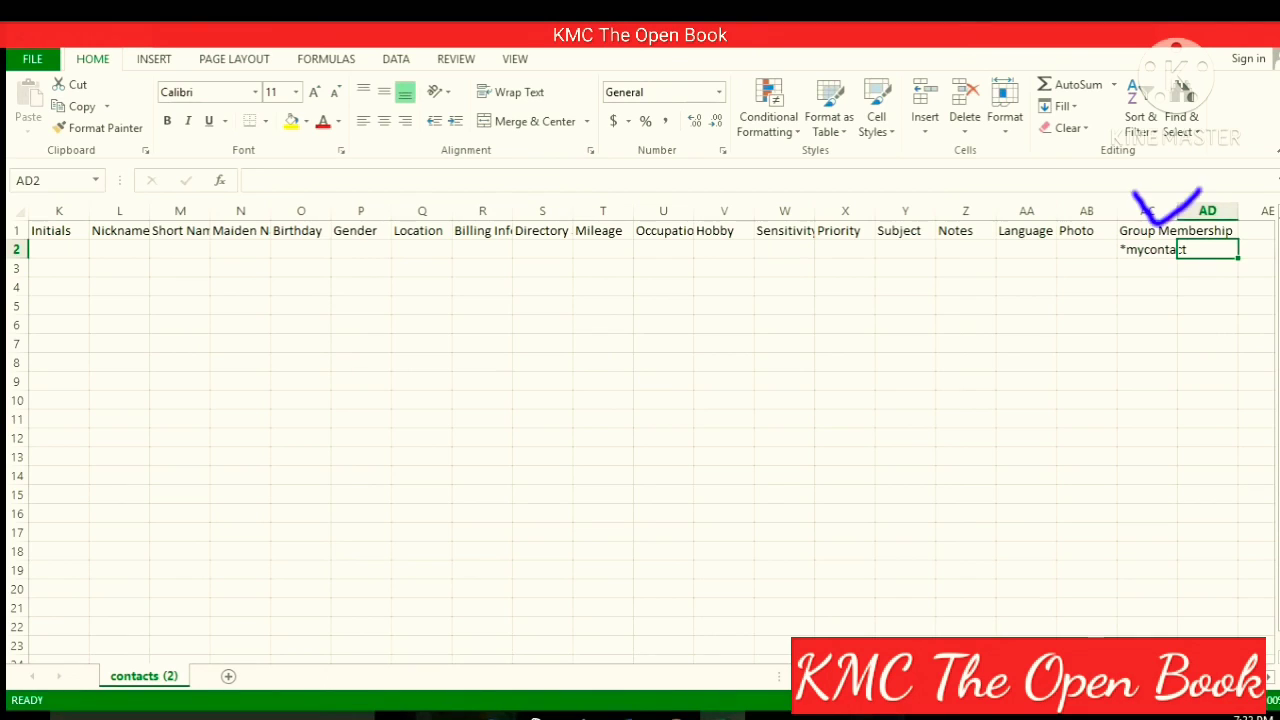
- Add the header 'E-mail 1-Type' in cell AD1
{"action": "left_click", "coordinate": [1207, 230]}
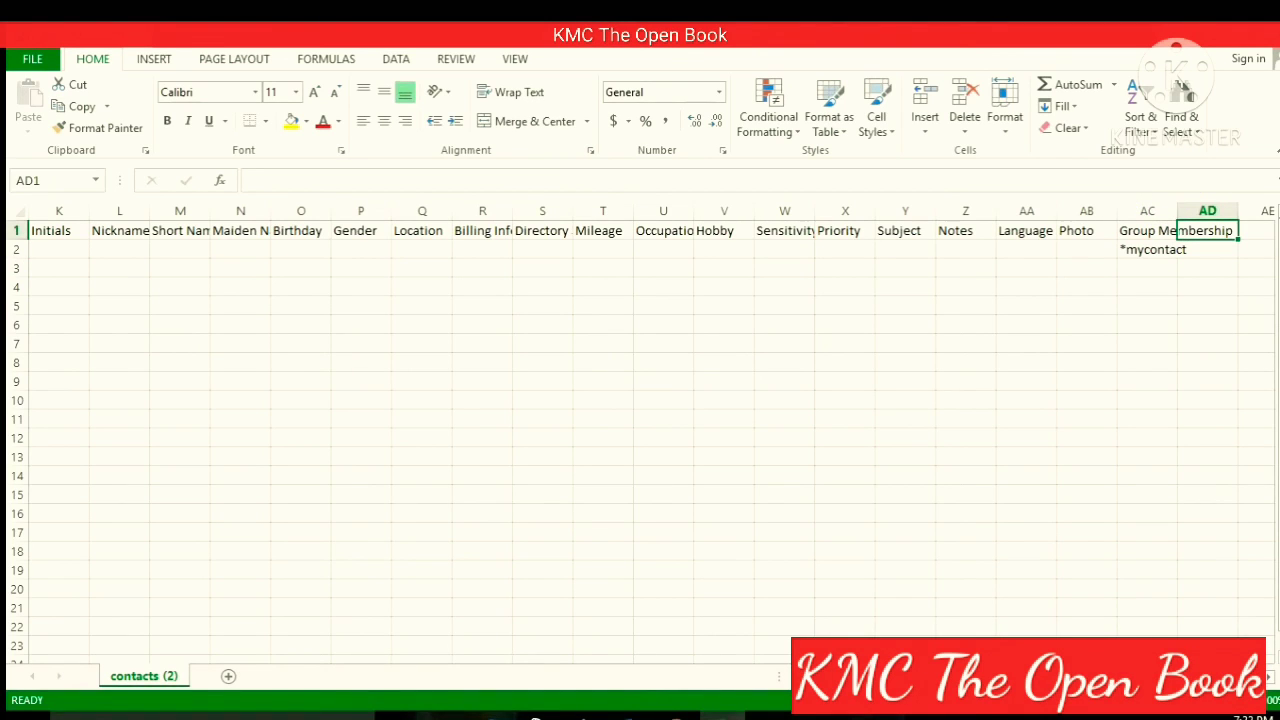
{"action": "left_click", "coordinate": [1147, 230]}
{"action": "left_click", "coordinate": [1207, 230]}
{"action": "type", "text": "E-m"}
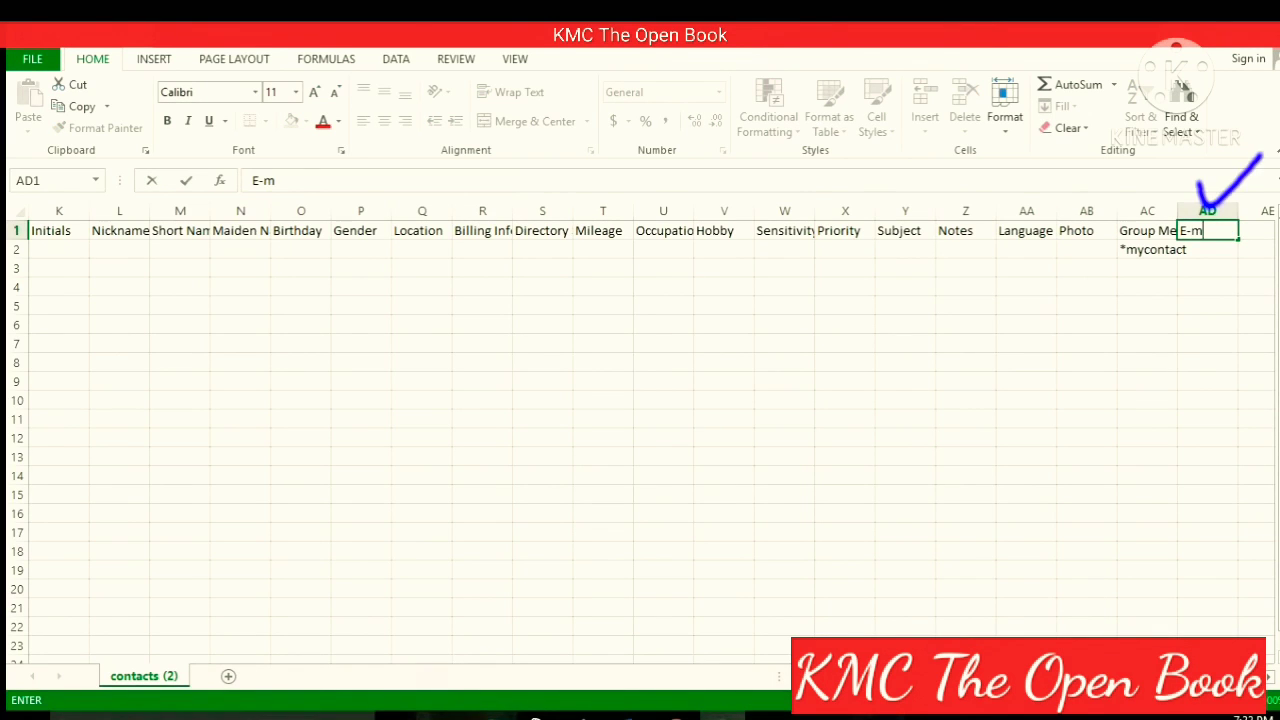
{"action": "type", "text": "ail"}
{"action": "type", "text": " 1"}
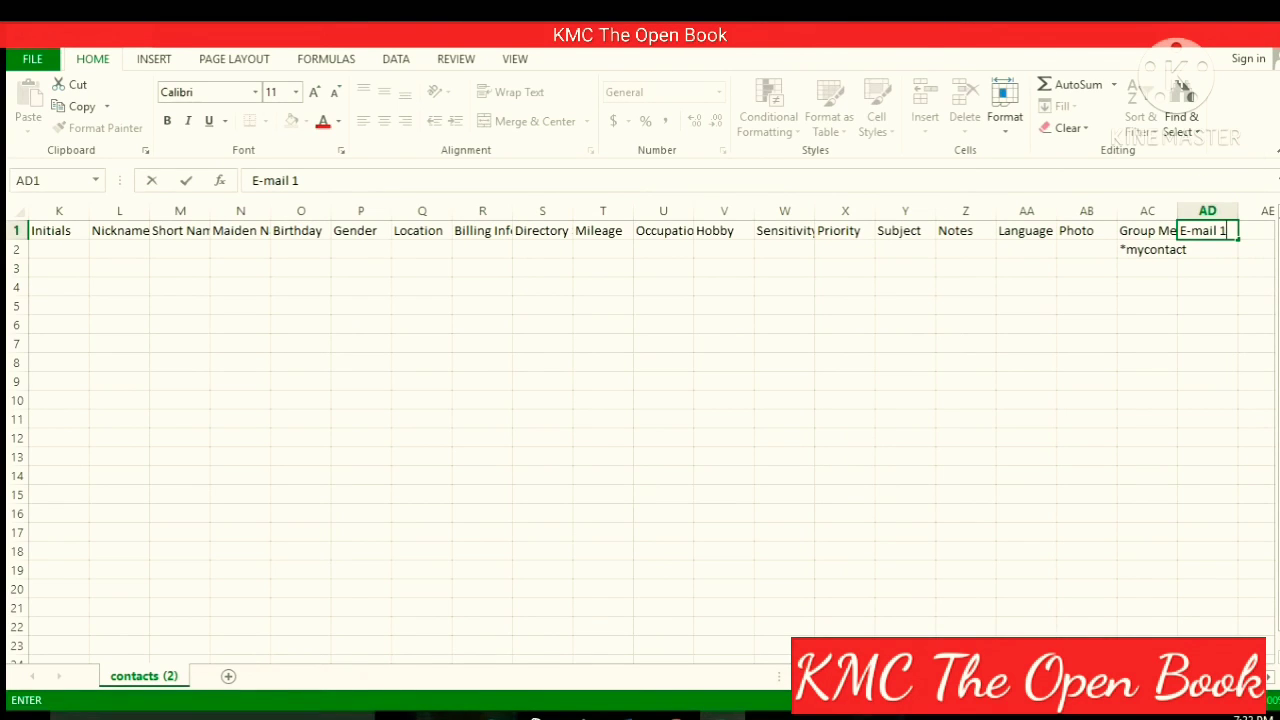
{"action": "type", "text": "-"}
{"action": "type", "text": "Ty"}
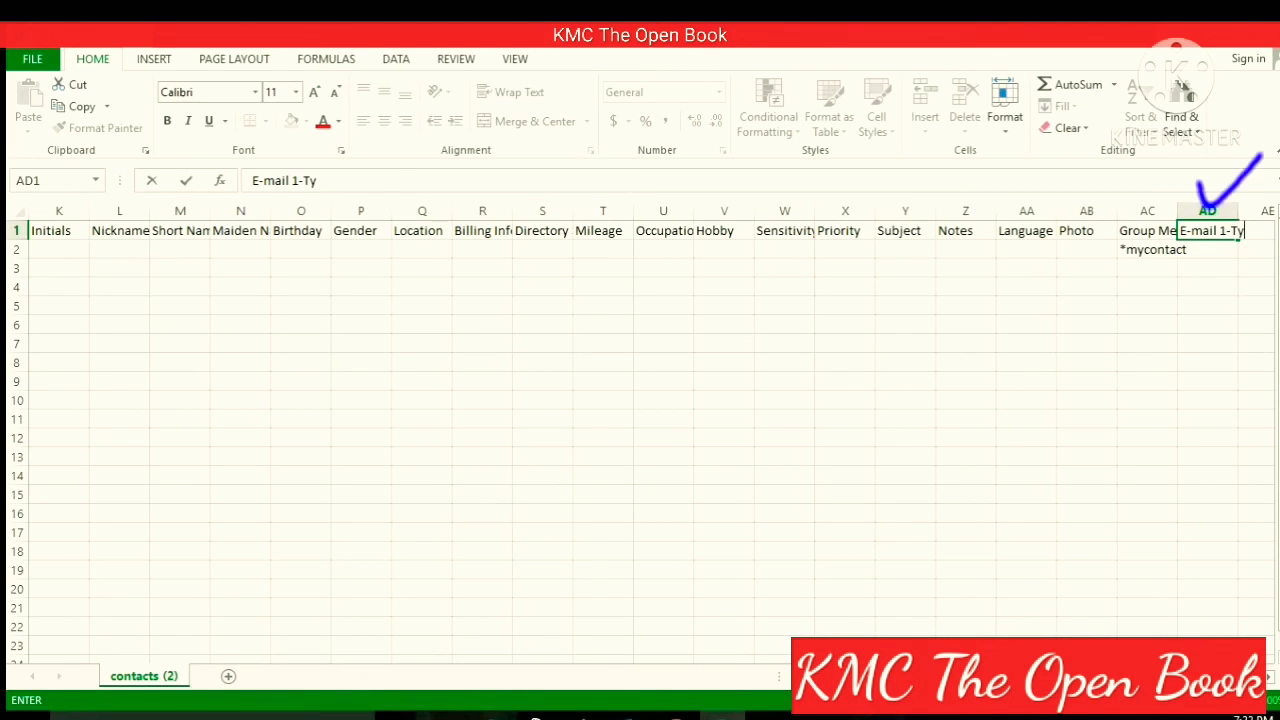
{"action": "type", "text": "pe"}
{"action": "key", "text": "ctrl+Return"}
{"action": "left_click", "coordinate": [1262, 230]}
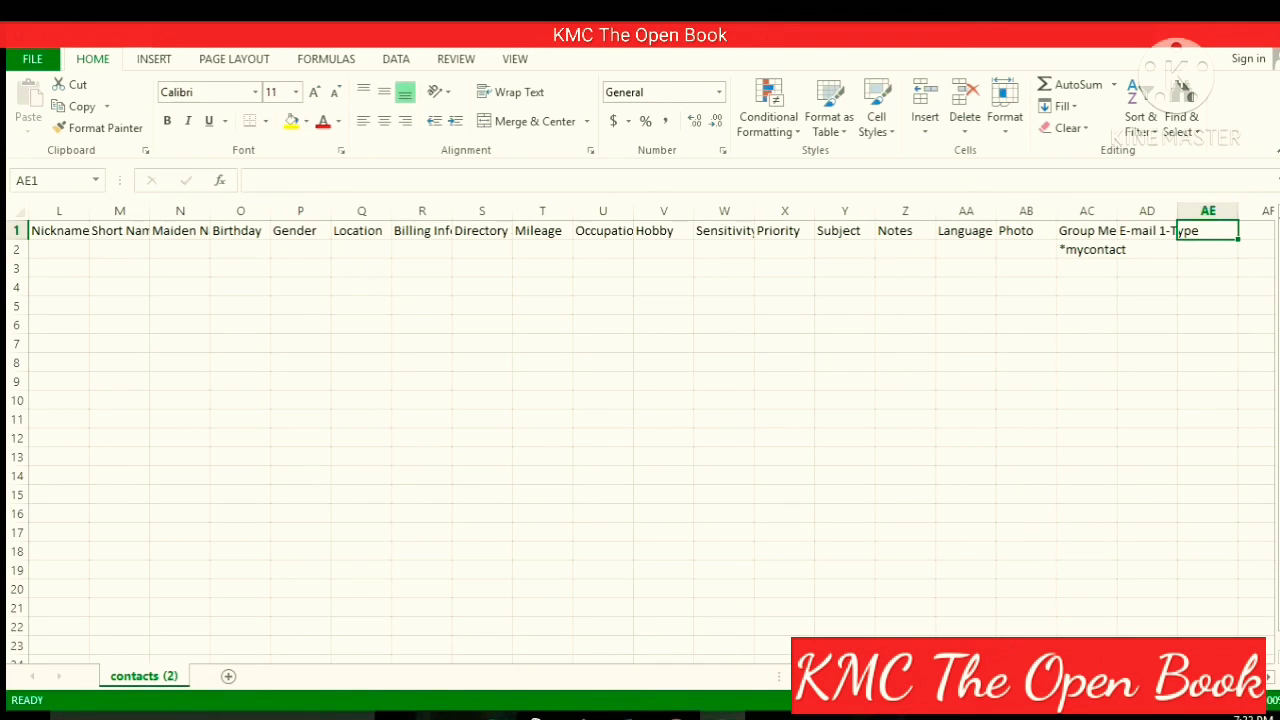
- Add the header 'E-mail 1-Value' in cell AE1, correcting it in the formula bar
{"action": "type", "text": "E-ma"}
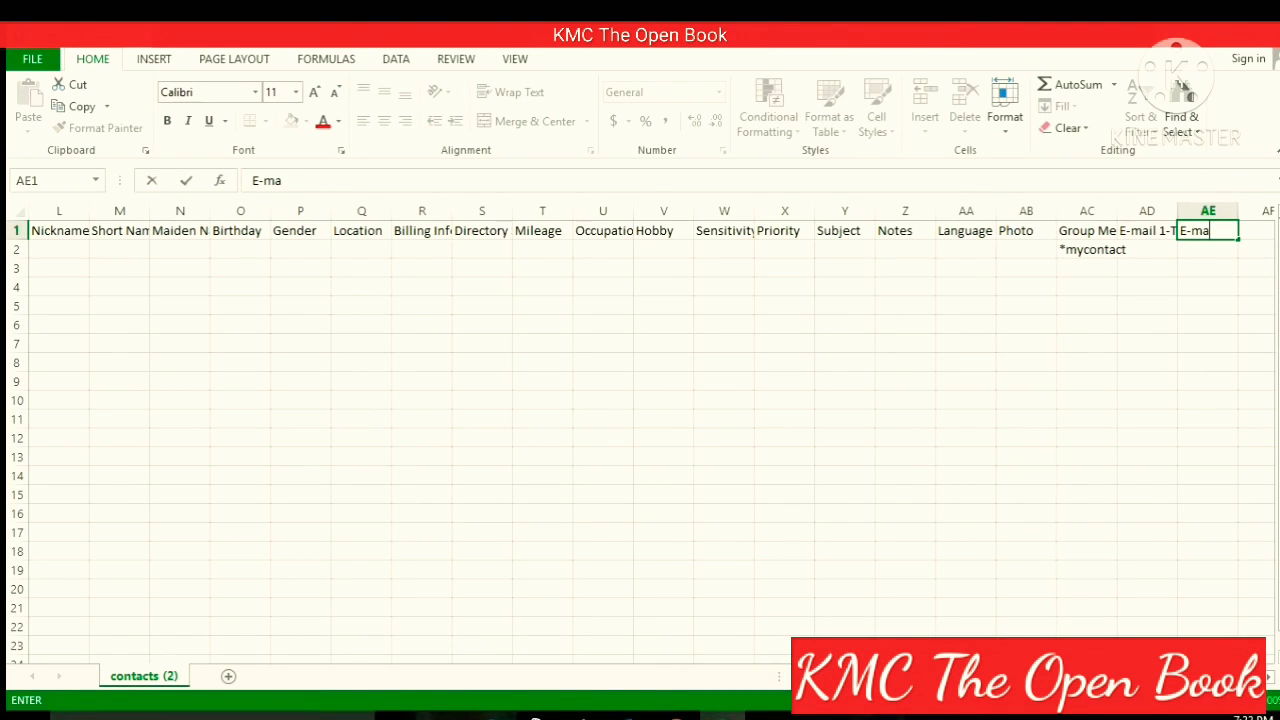
{"action": "type", "text": "il"}
{"action": "type", "text": "1"}
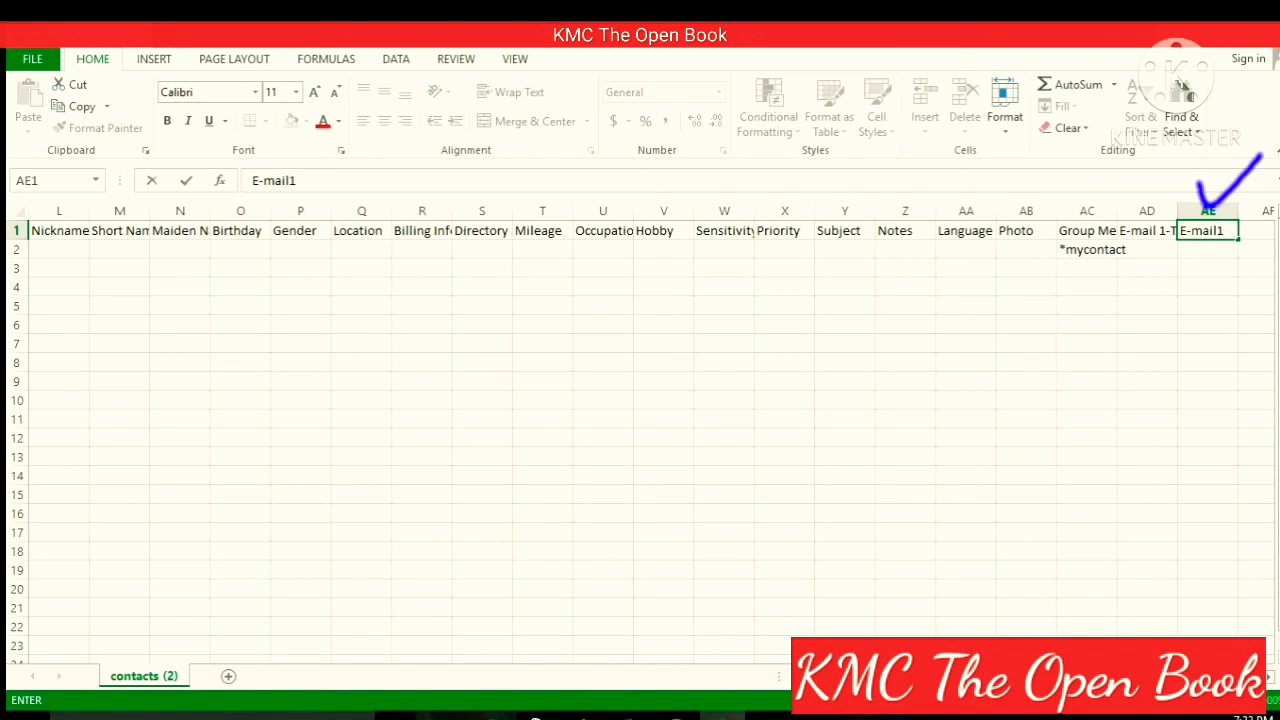
{"action": "left_click", "coordinate": [1147, 230]}
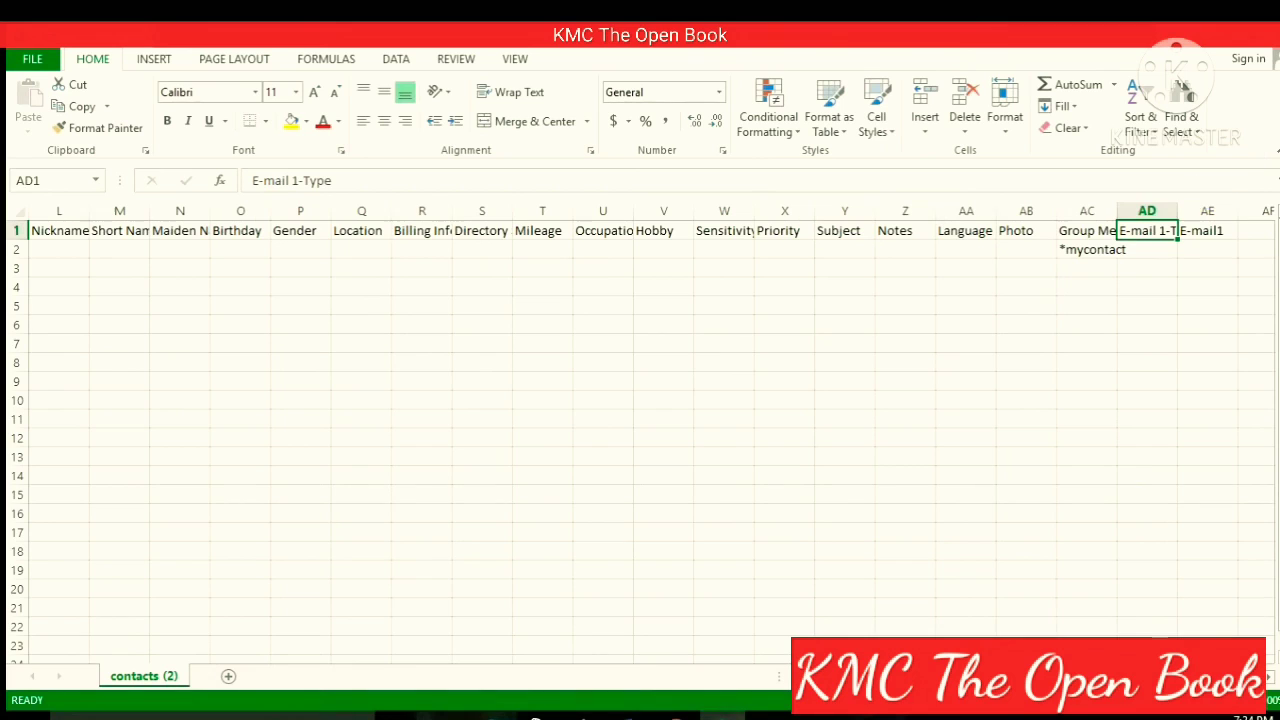
{"action": "left_click", "coordinate": [1207, 230]}
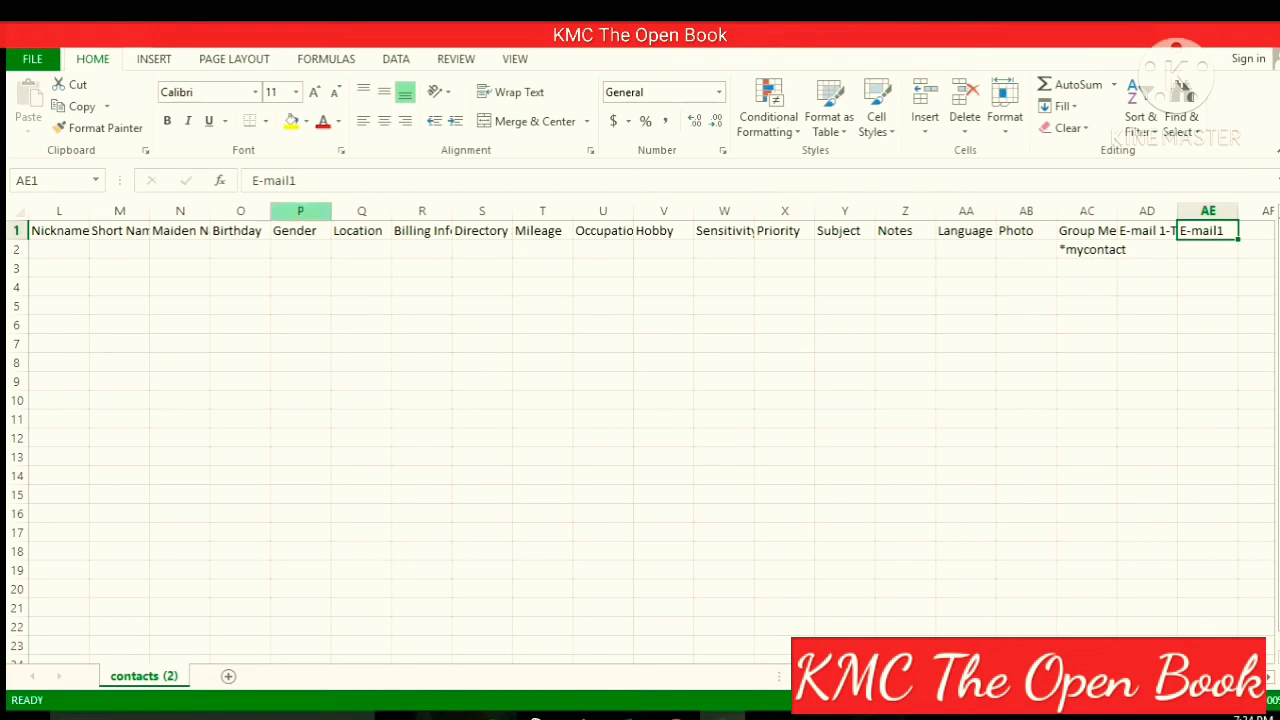
{"action": "left_click", "coordinate": [290, 180]}
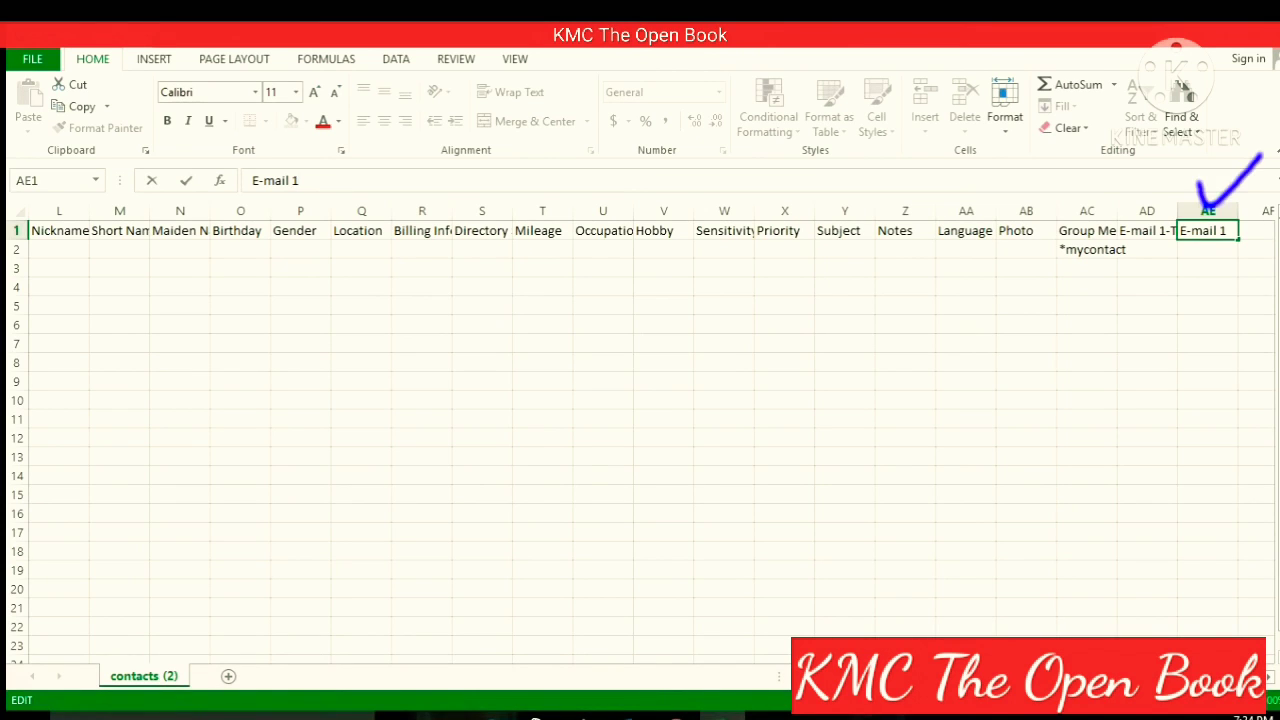
{"action": "type", "text": "-V"}
{"action": "type", "text": "alue"}
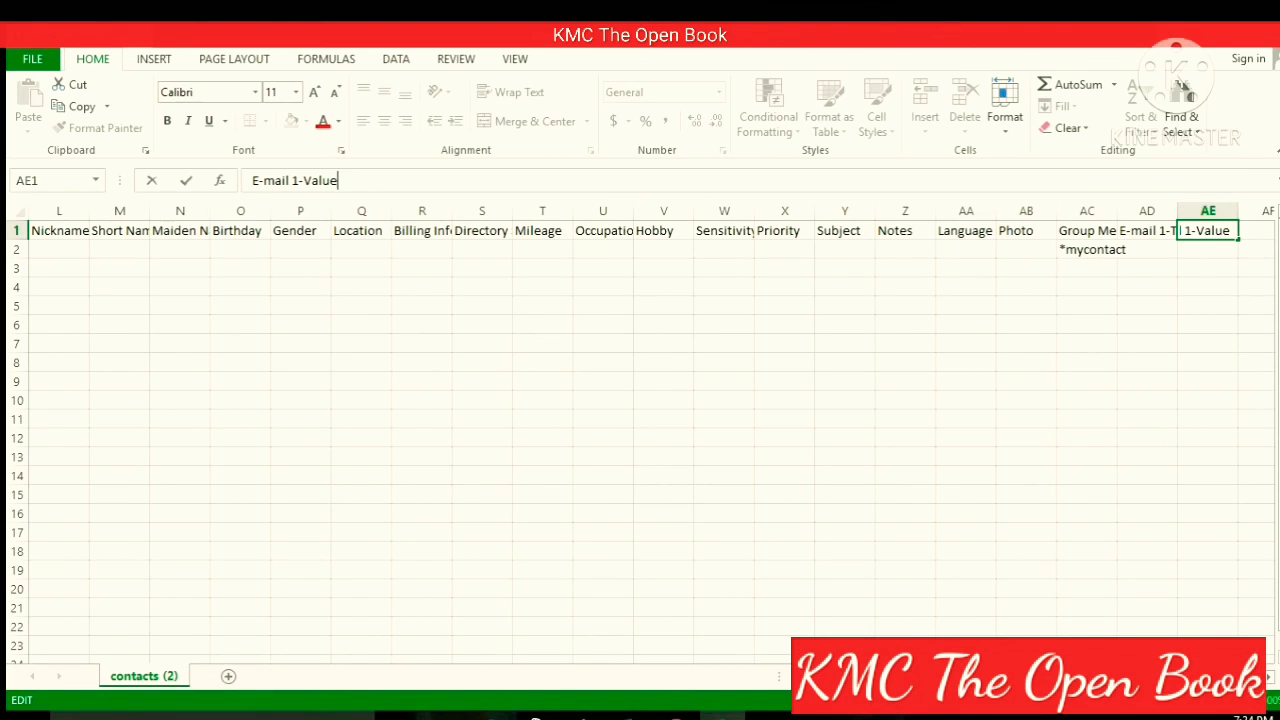
{"action": "key", "text": "Tab"}
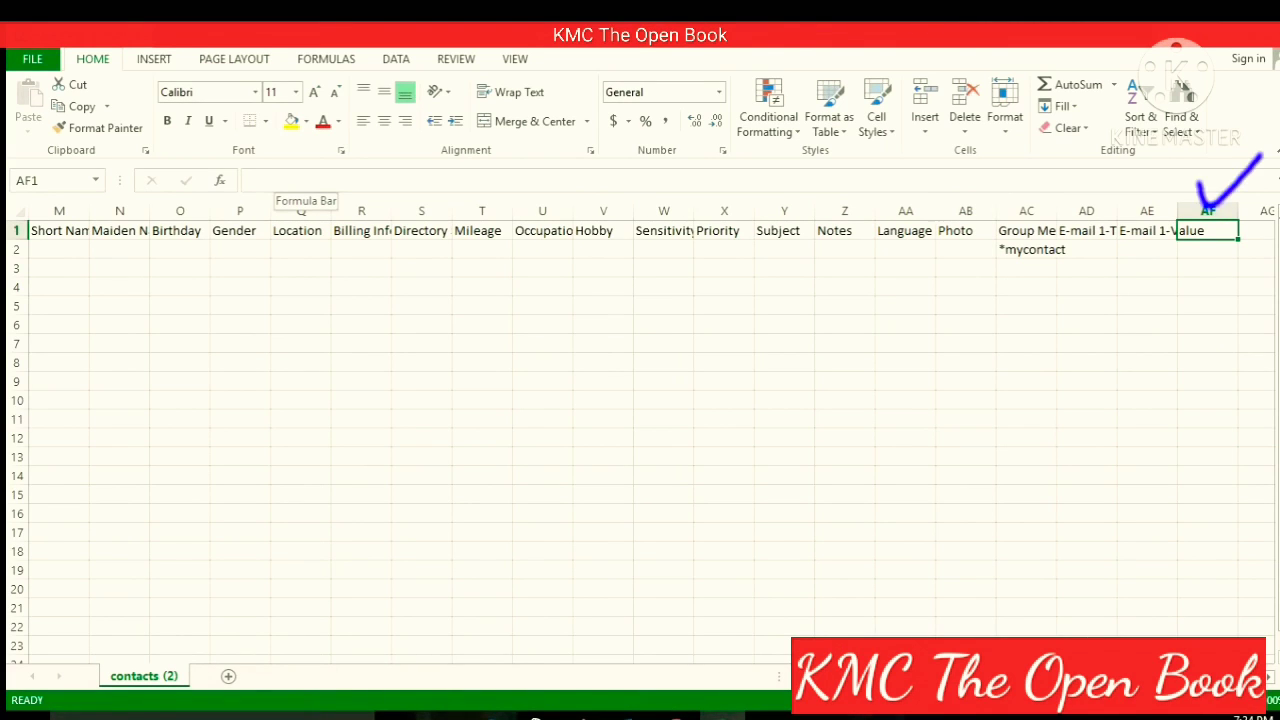
- Add the headers 'Phone1-Type' in AF1 and 'Phone1-Value' in AG1
{"action": "type", "text": "Pho"}
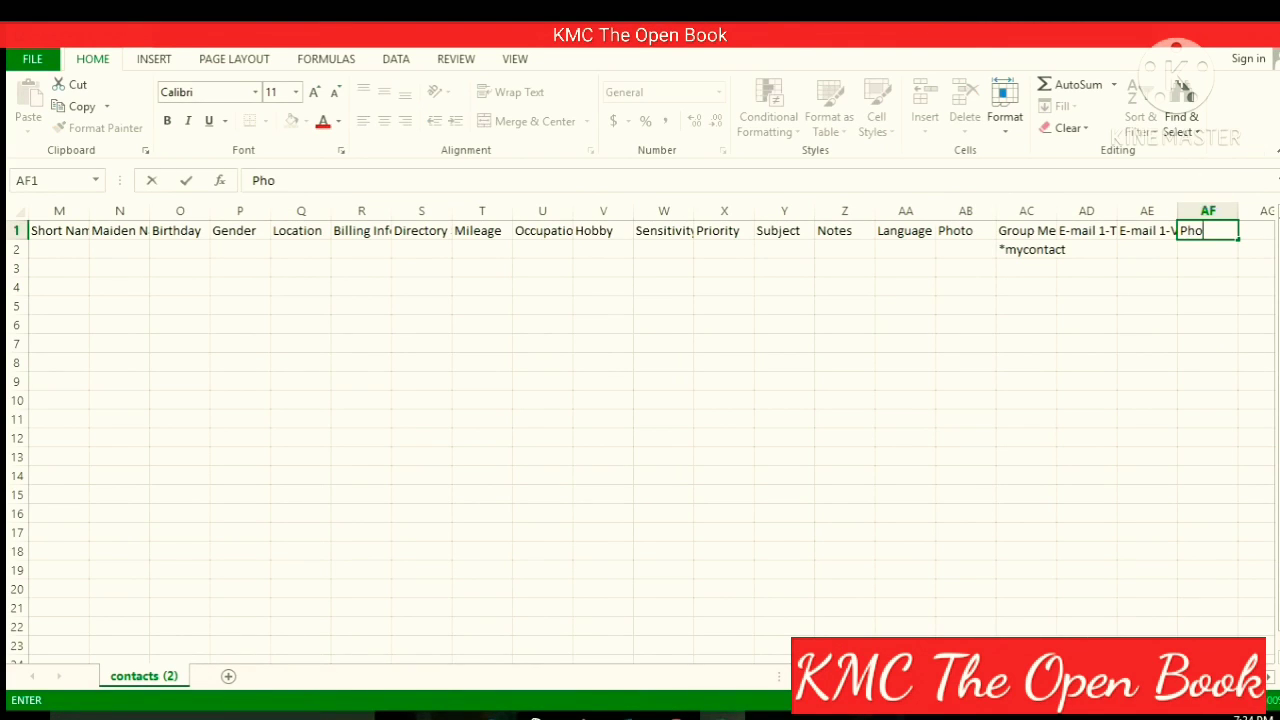
{"action": "type", "text": "ne"}
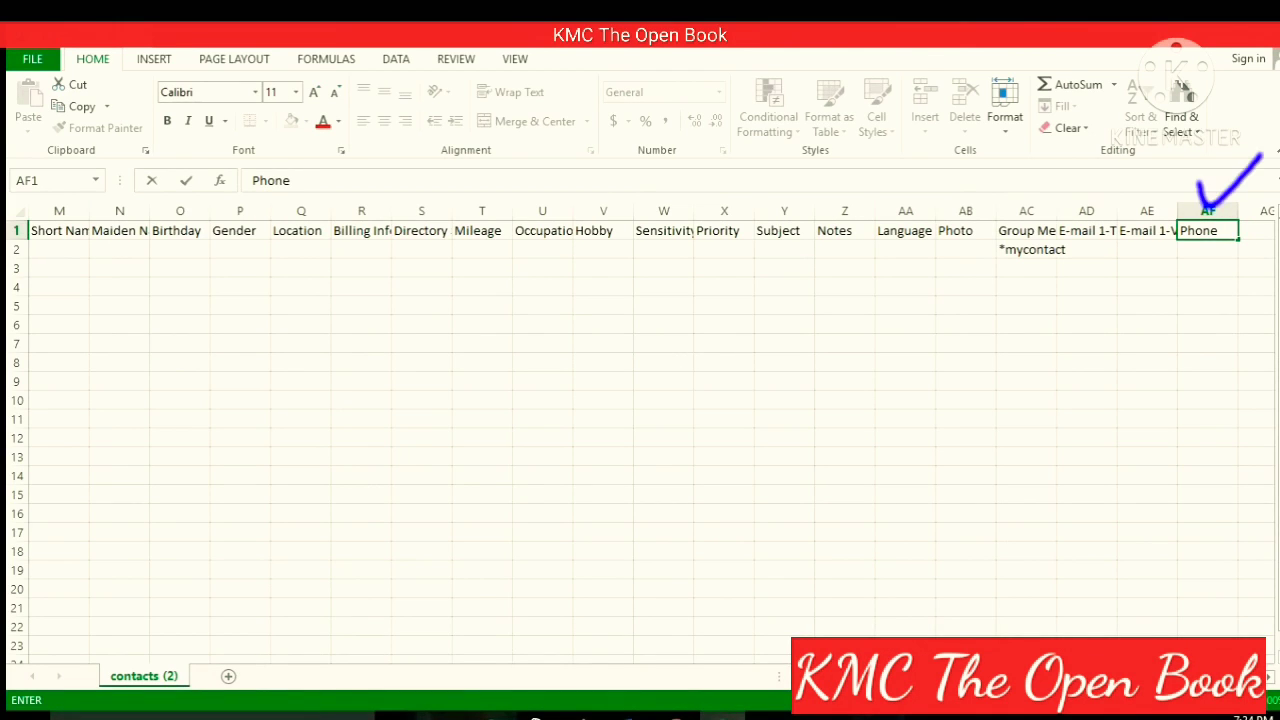
{"action": "type", "text": "1-"}
{"action": "type", "text": "V"}
{"action": "key", "text": "BackSpace"}
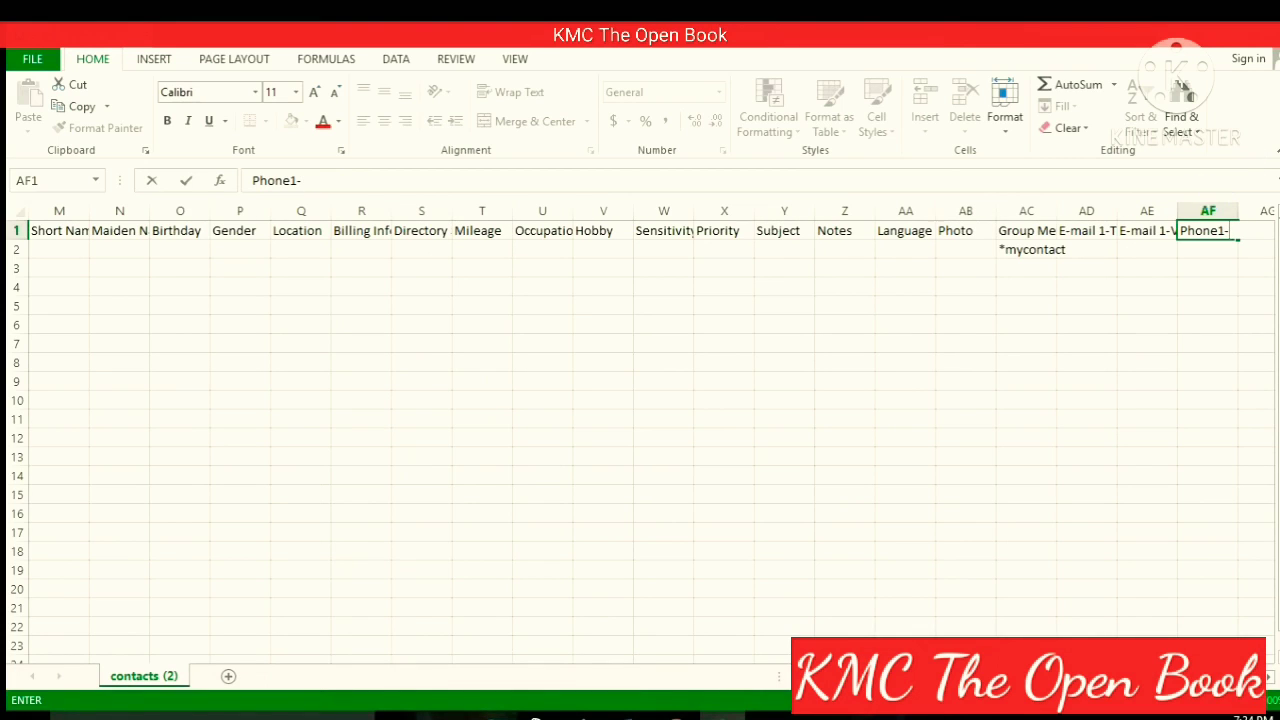
{"action": "type", "text": "T"}
{"action": "type", "text": "ype"}
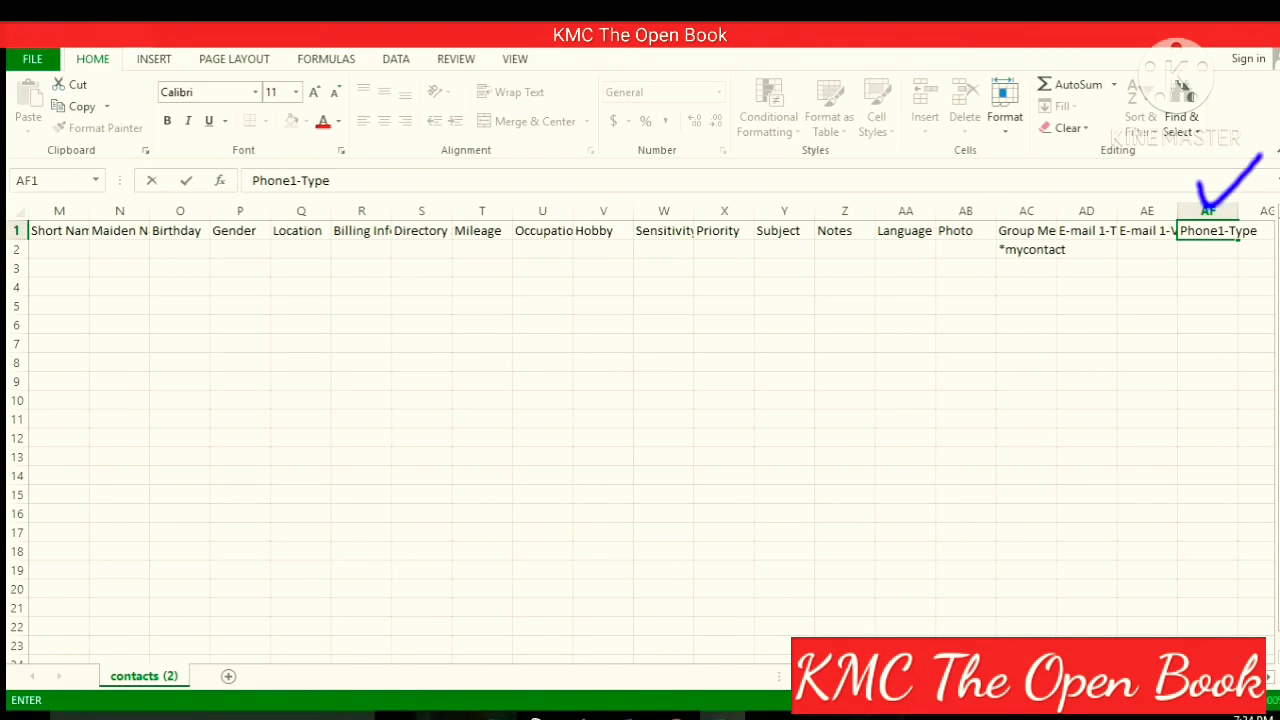
{"action": "key", "text": "Tab"}
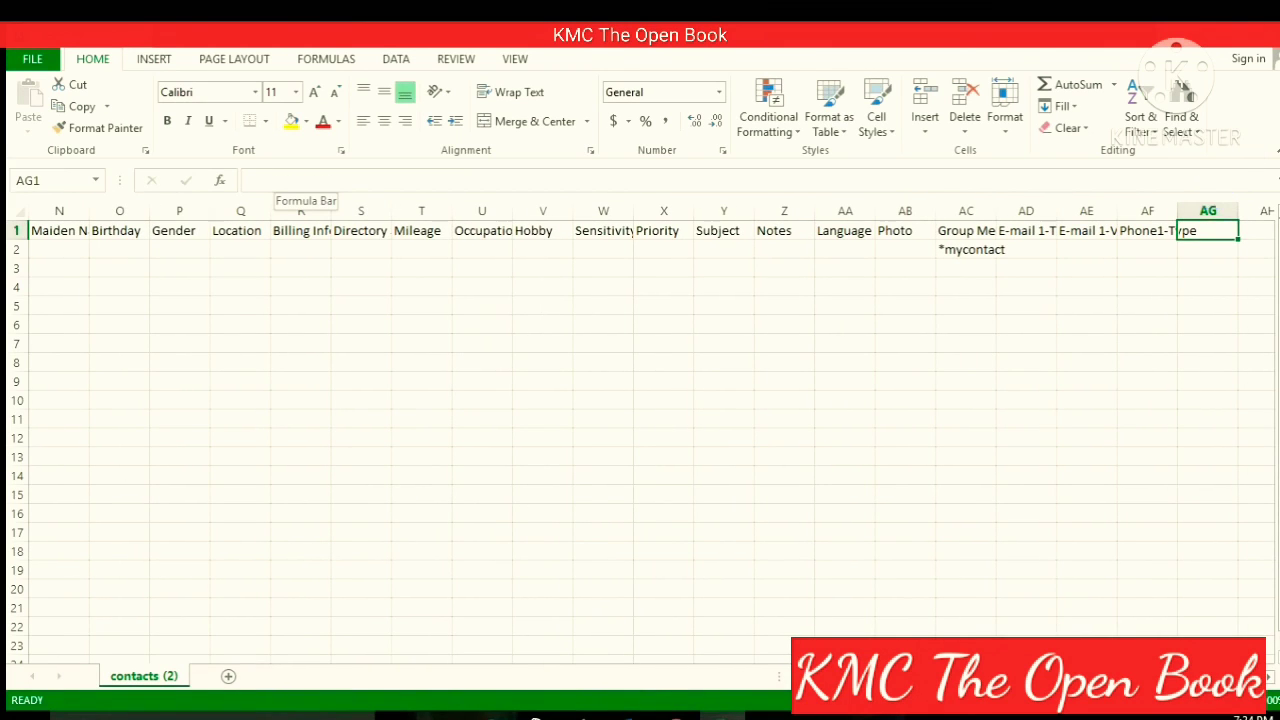
{"action": "type", "text": "Pho"}
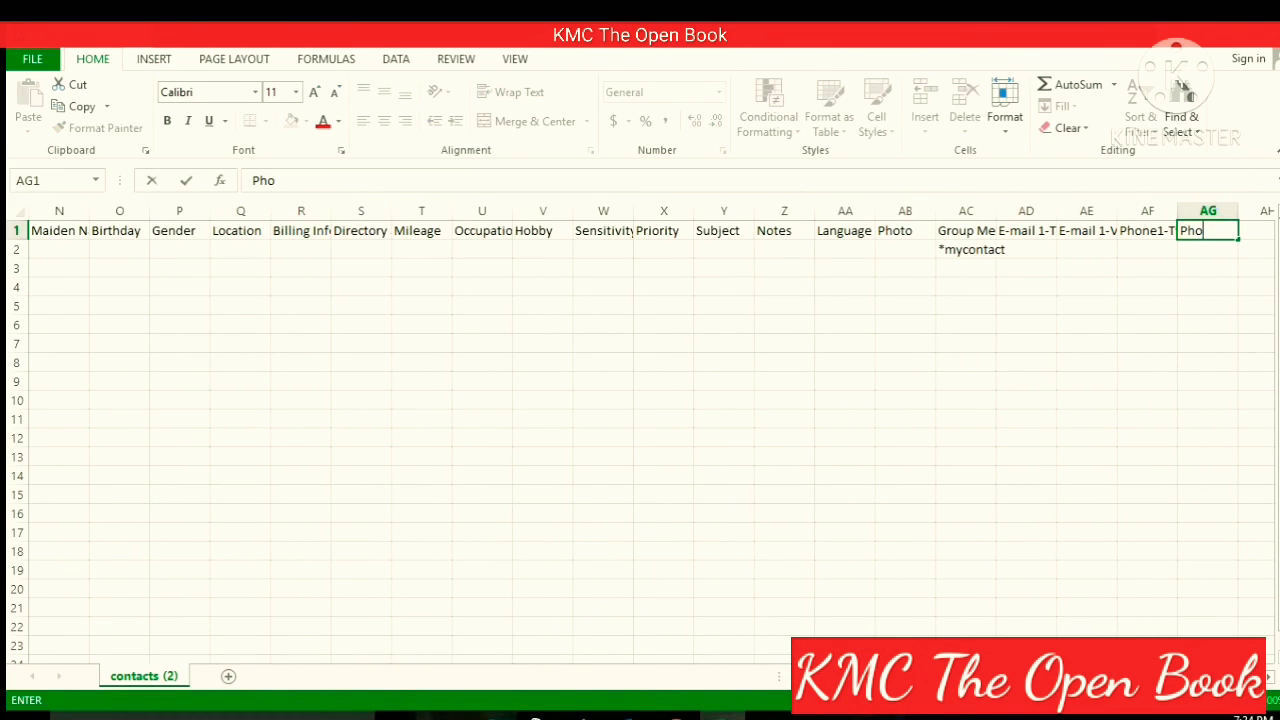
{"action": "type", "text": "ne-1"}
{"action": "key", "text": "BackSpace"}
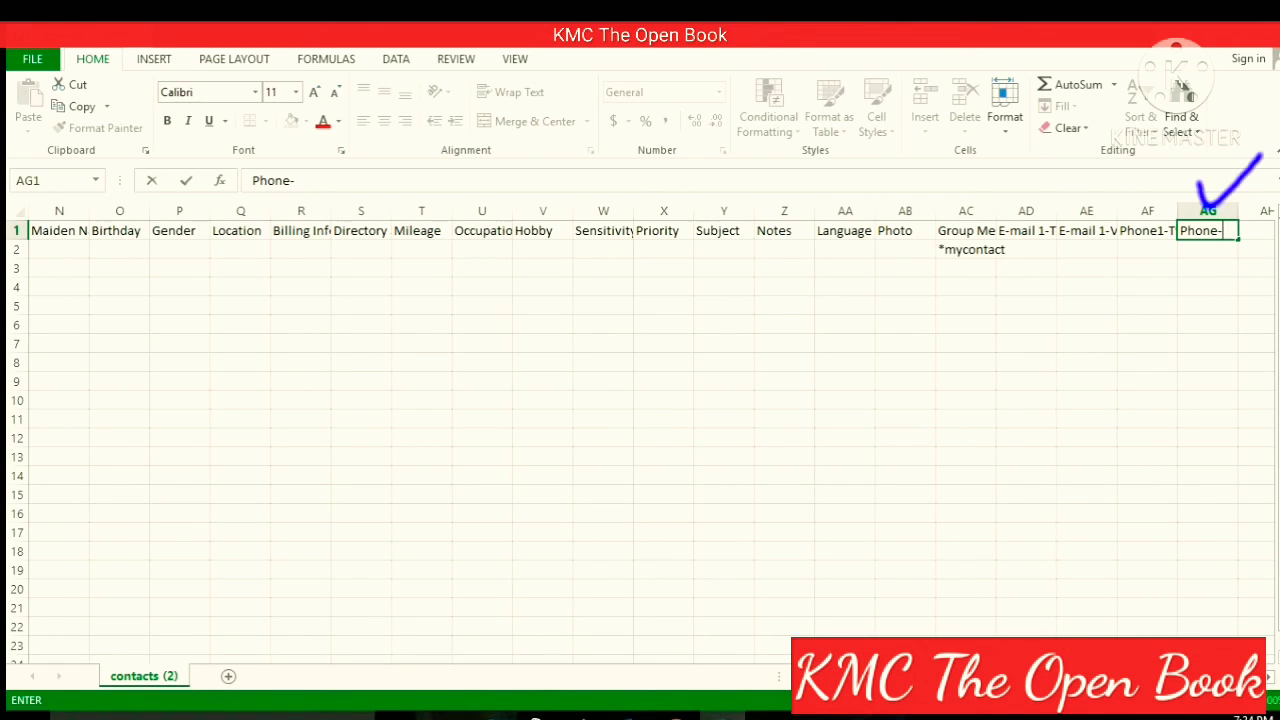
{"action": "key", "text": "BackSpace"}
{"action": "type", "text": "1"}
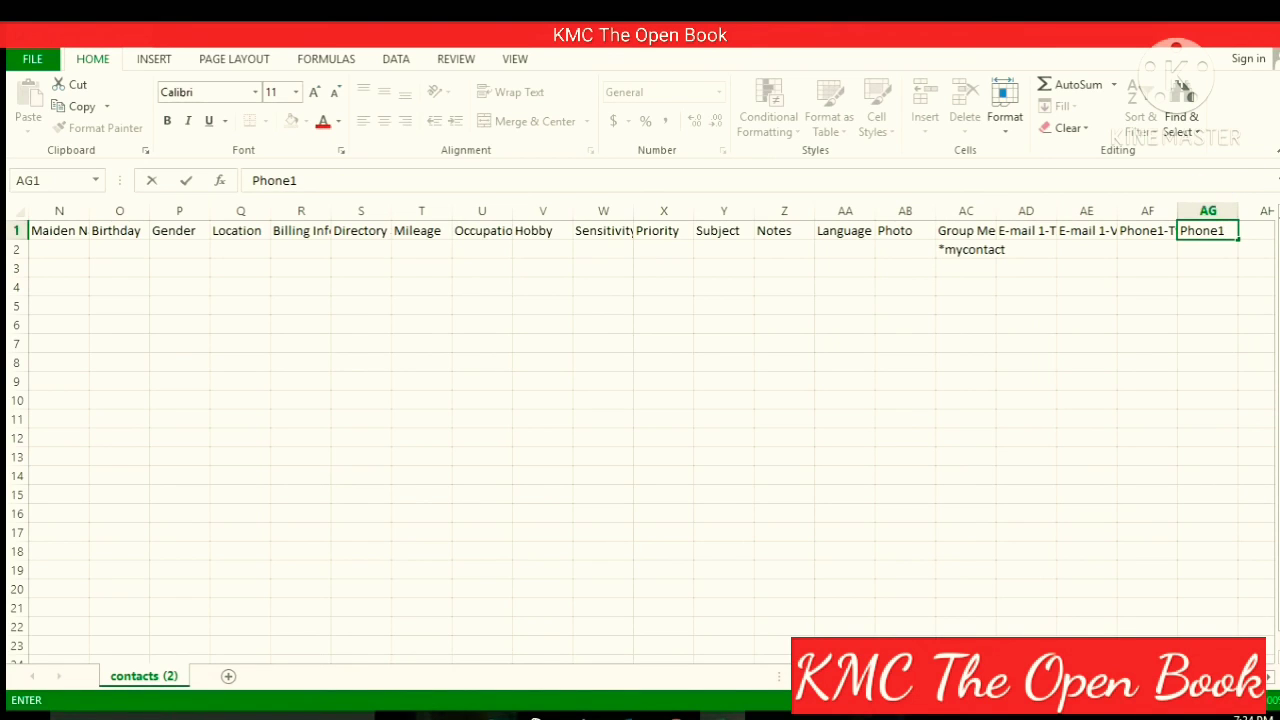
{"action": "type", "text": "-"}
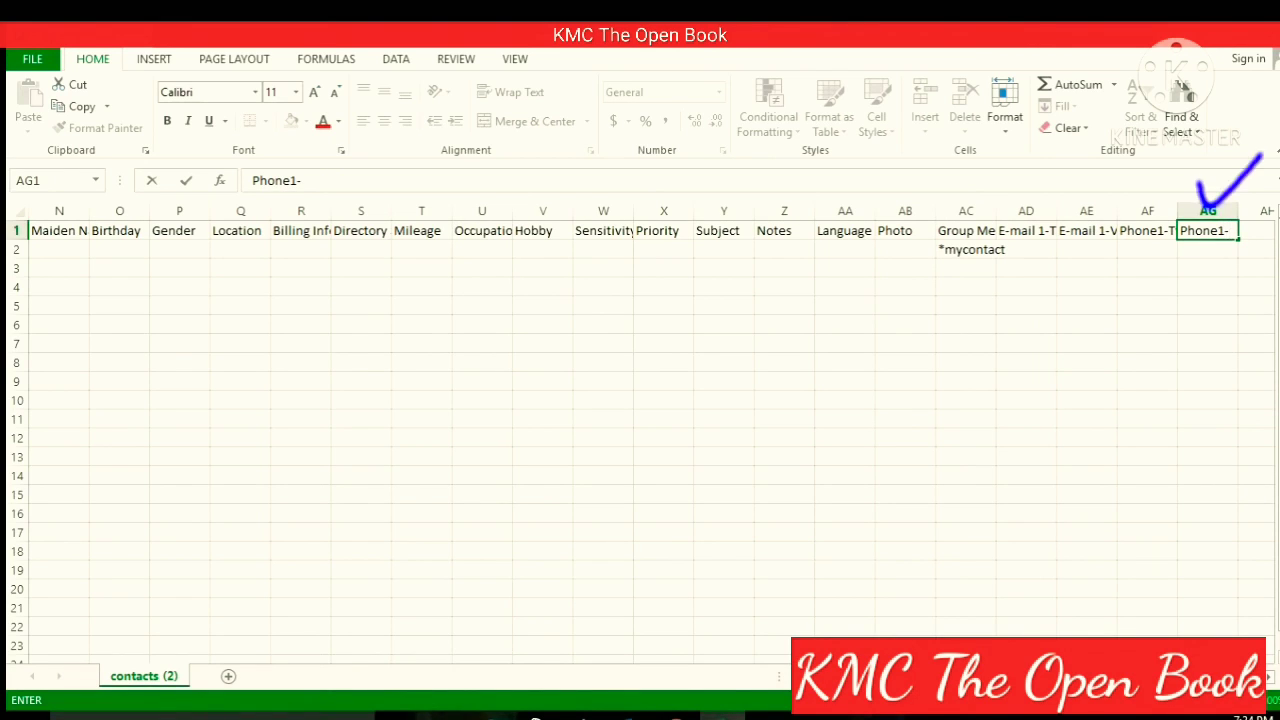
{"action": "type", "text": "Val"}
{"action": "type", "text": "ue"}
{"action": "key", "text": "Tab"}
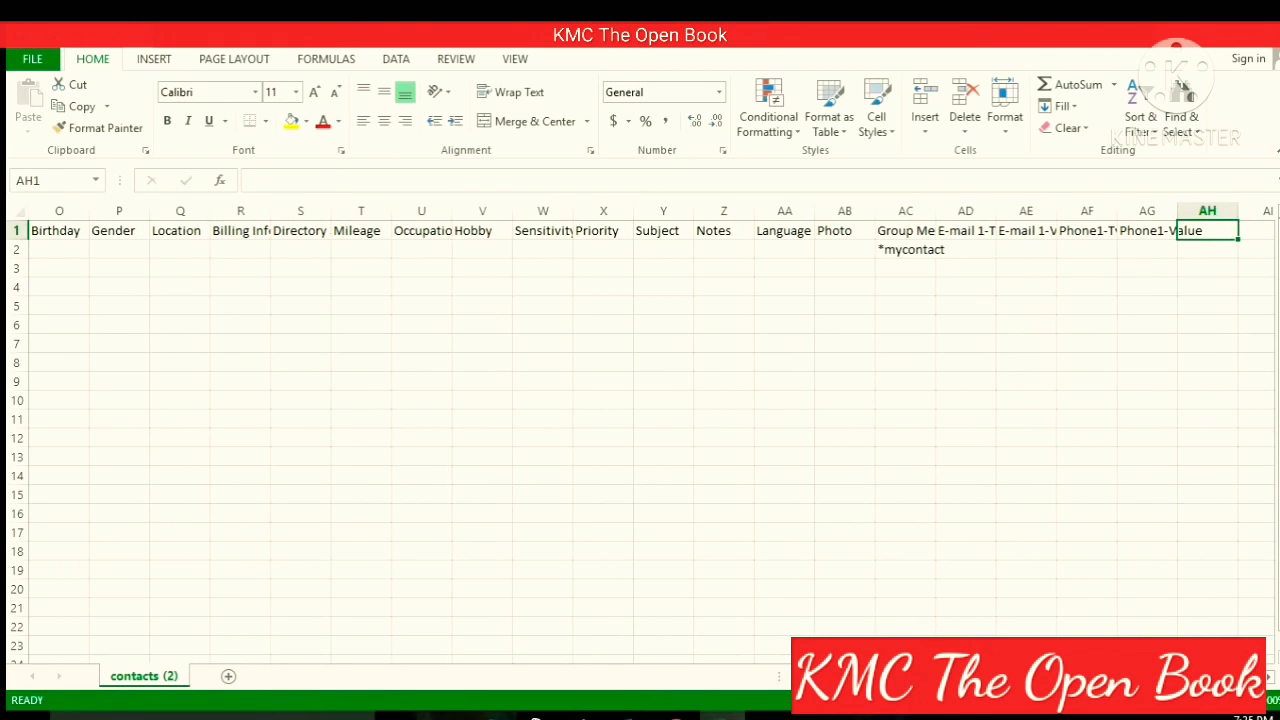
- Enter 'work' as the e-mail type in cell AD2
{"action": "key", "text": "Down"}
{"action": "key", "text": "Left"}
{"action": "key", "text": "Left"}
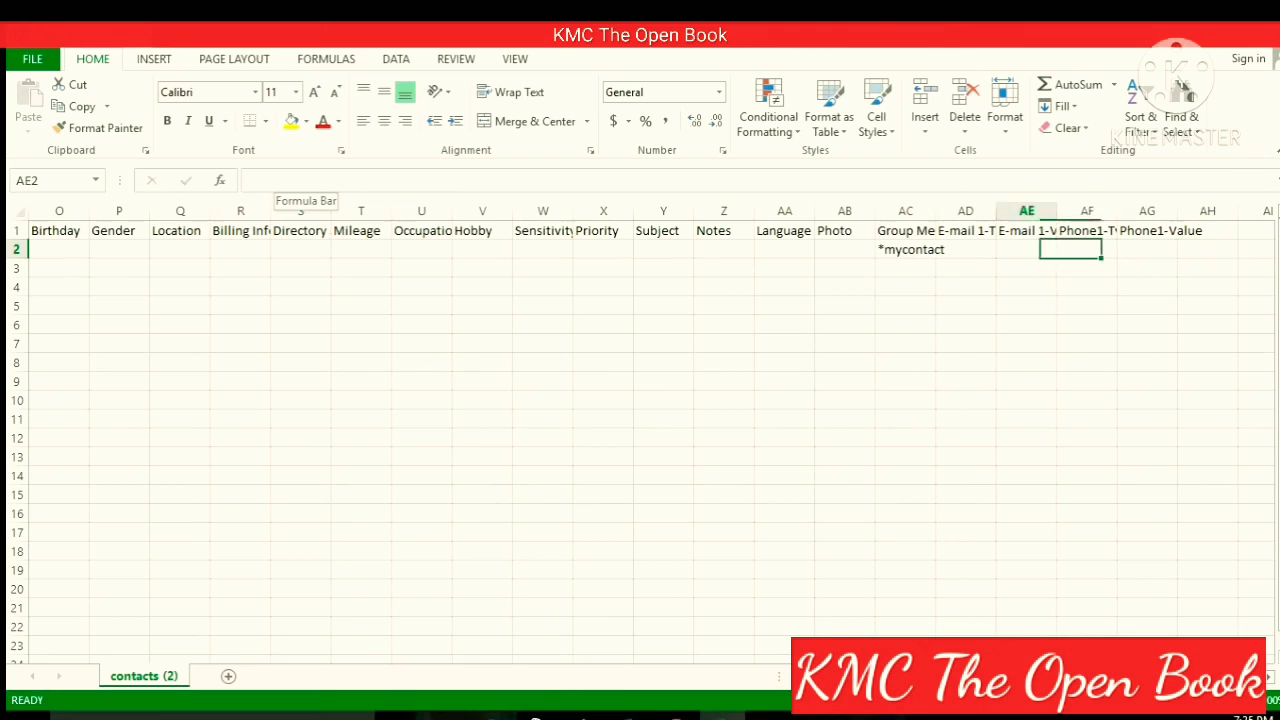
{"action": "key", "text": "Left"}
{"action": "key", "text": "Left"}
{"action": "key", "text": "Left"}
{"action": "key", "text": "Right"}
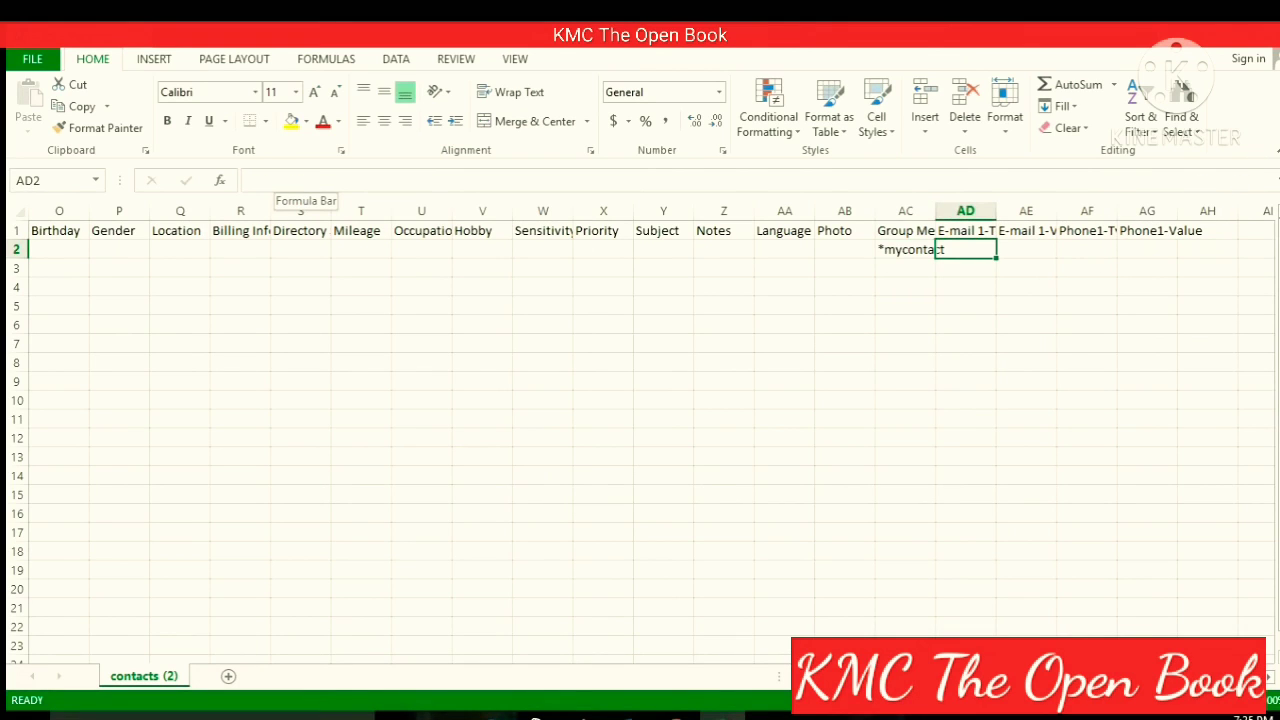
{"action": "type", "text": "kmc"}
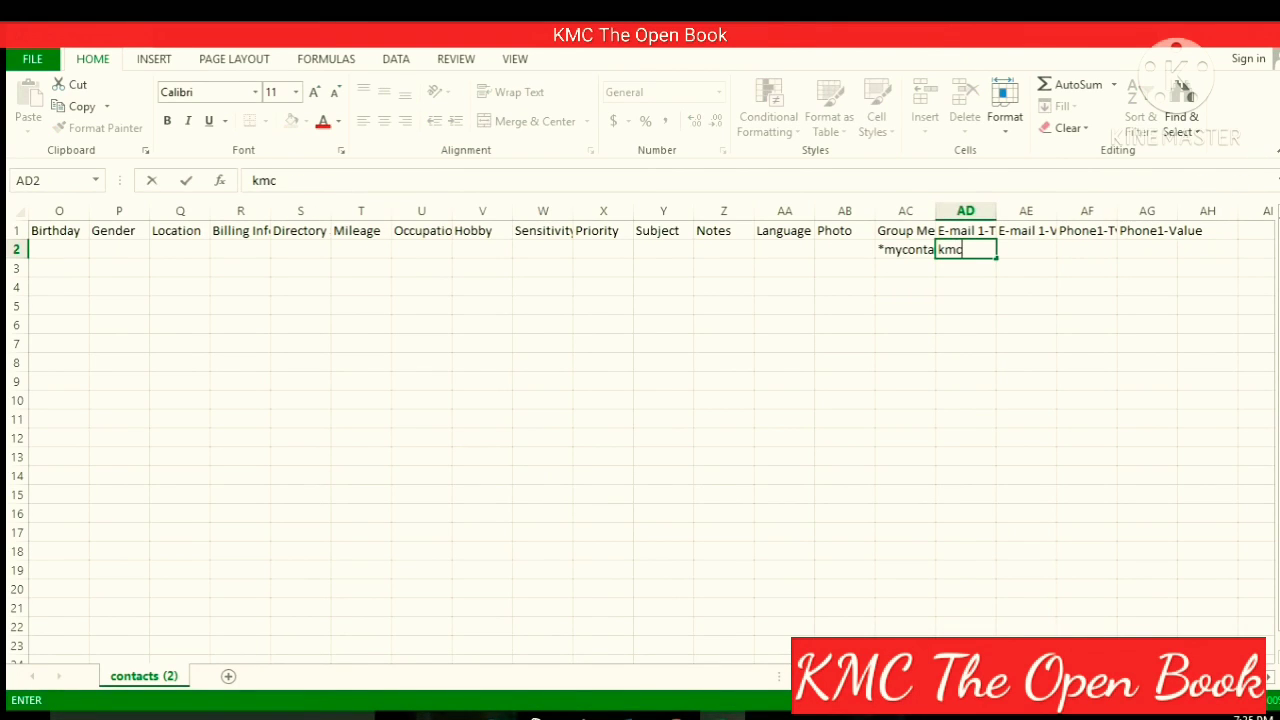
{"action": "type", "text": "theop"}
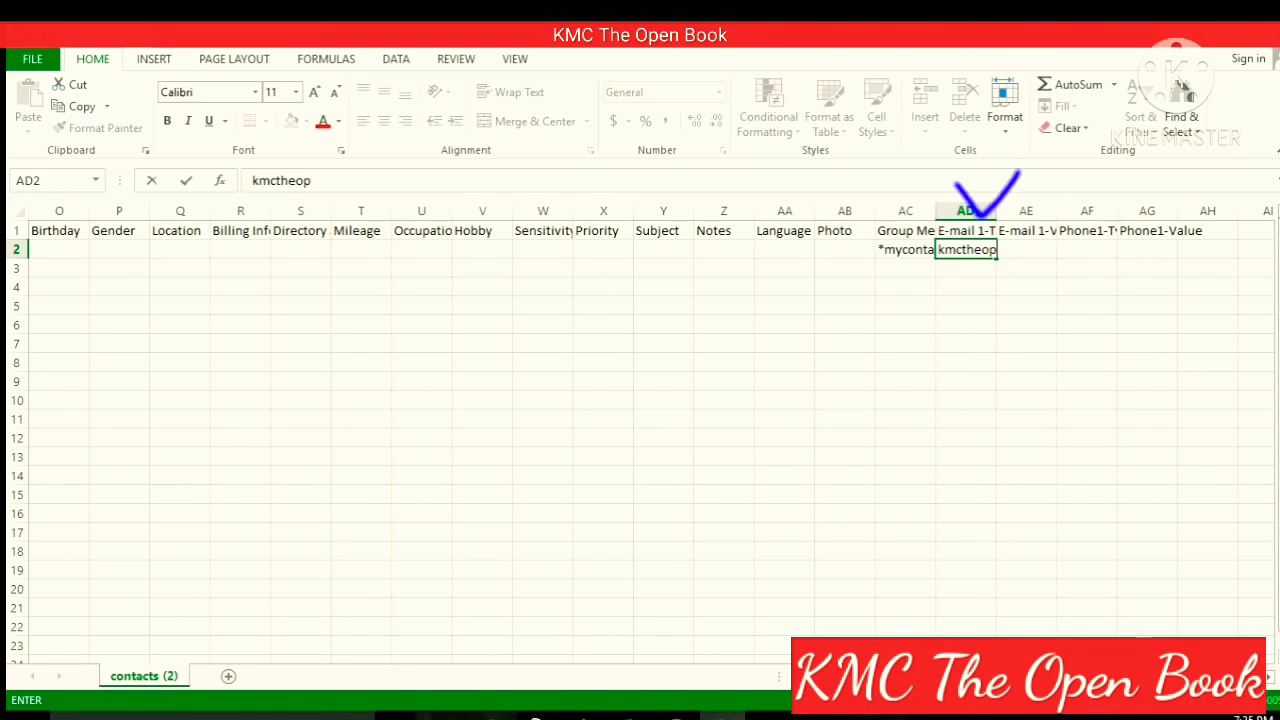
{"action": "key", "text": "BackSpace"}
{"action": "key", "text": "BackSpace"}
{"action": "key", "text": "BackSpace"}
{"action": "key", "text": "BackSpace"}
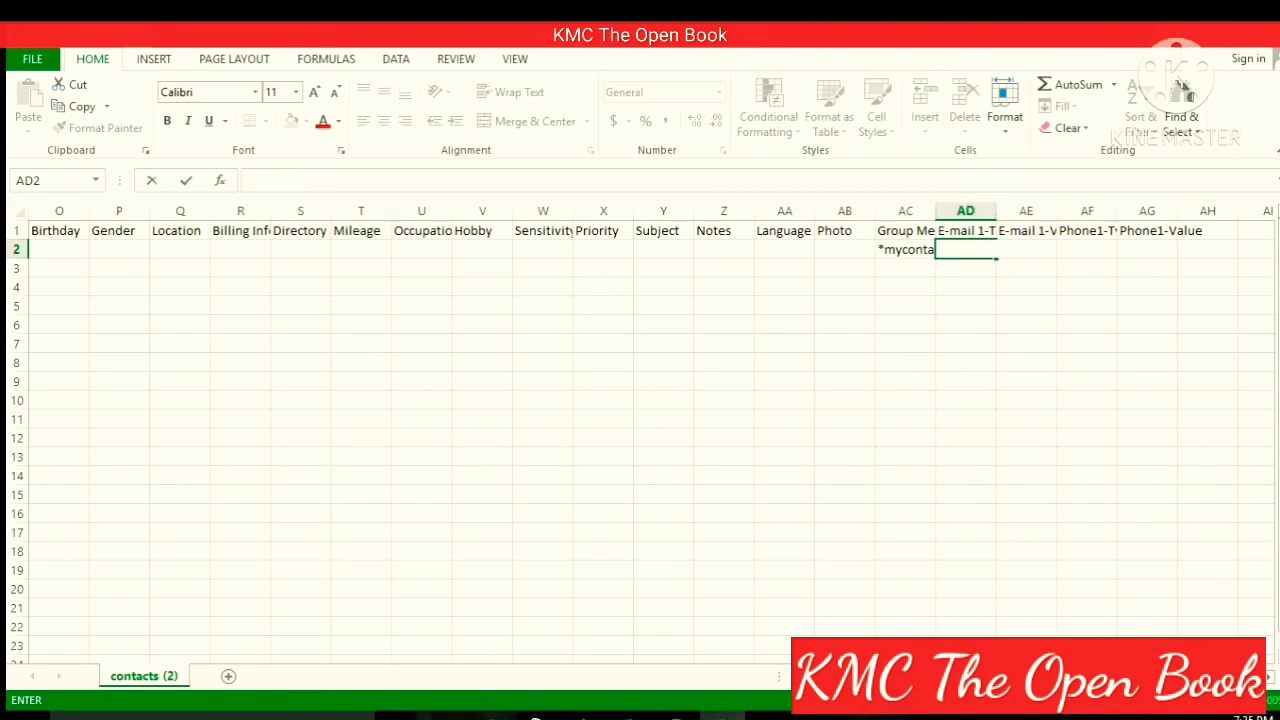
{"action": "key", "text": "Tab"}
{"action": "key", "text": "Left"}
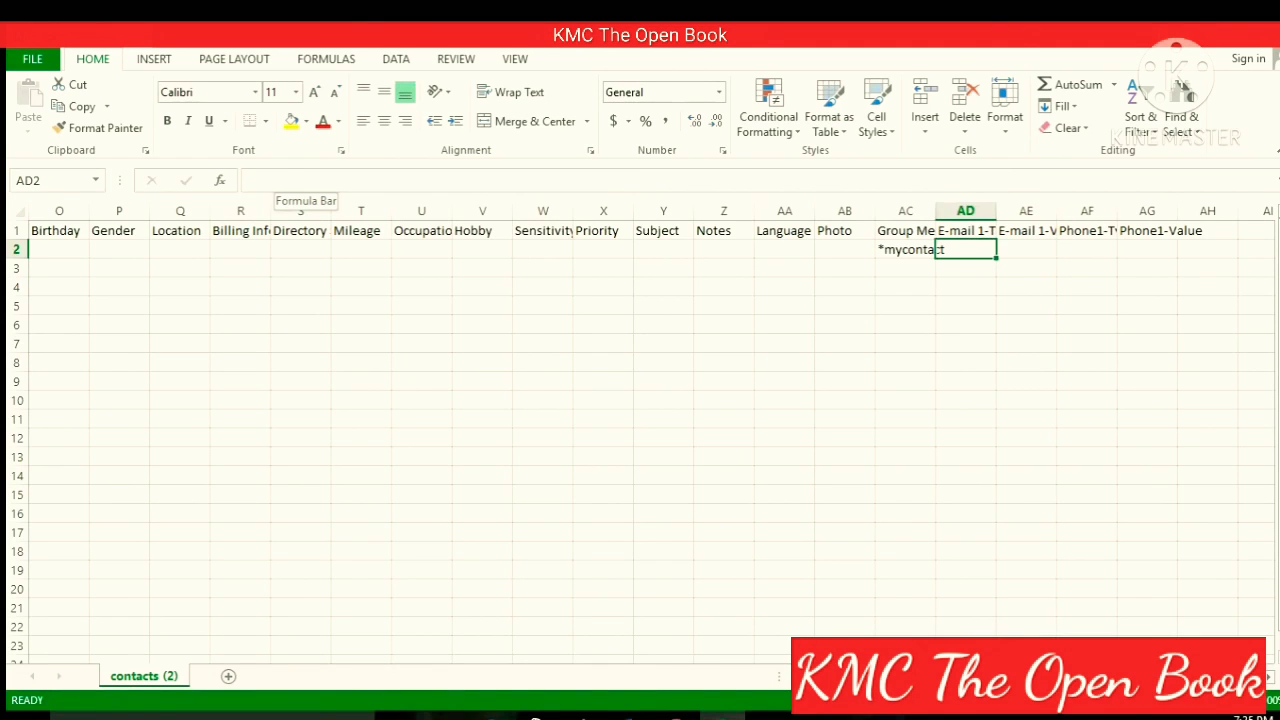
{"action": "key", "text": "Up"}
{"action": "left_click", "coordinate": [965, 249]}
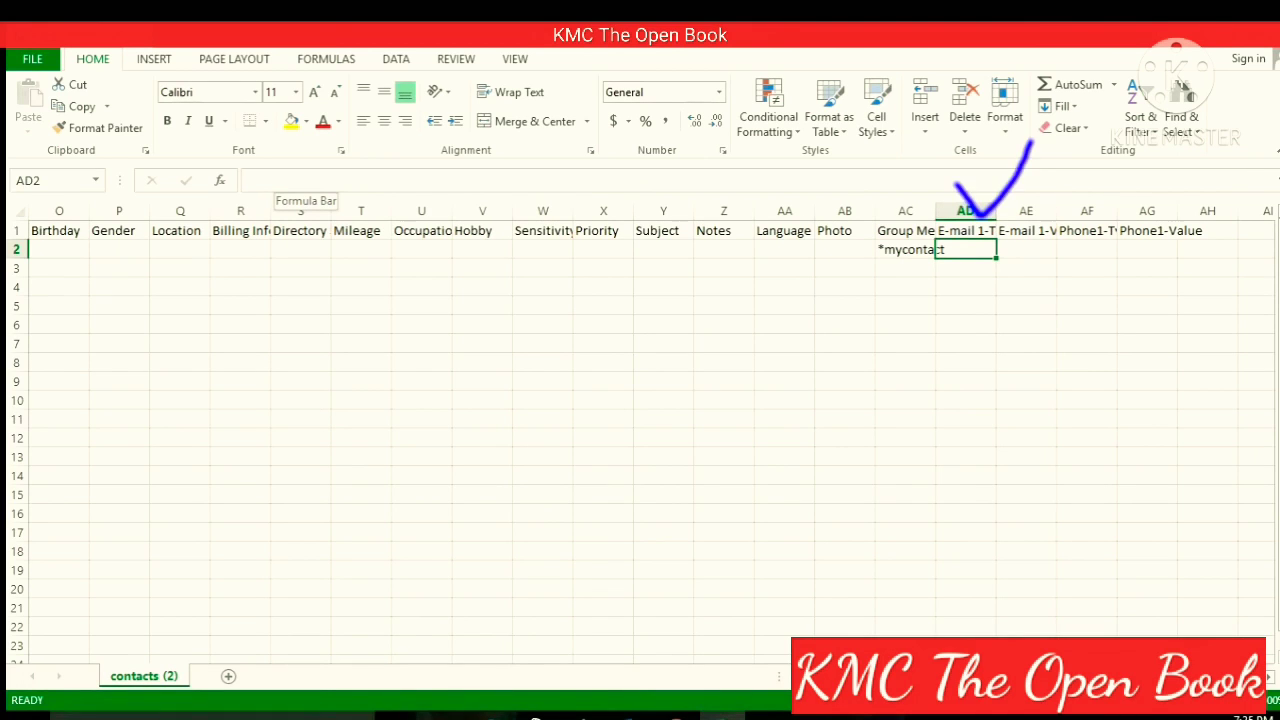
{"action": "type", "text": "work"}
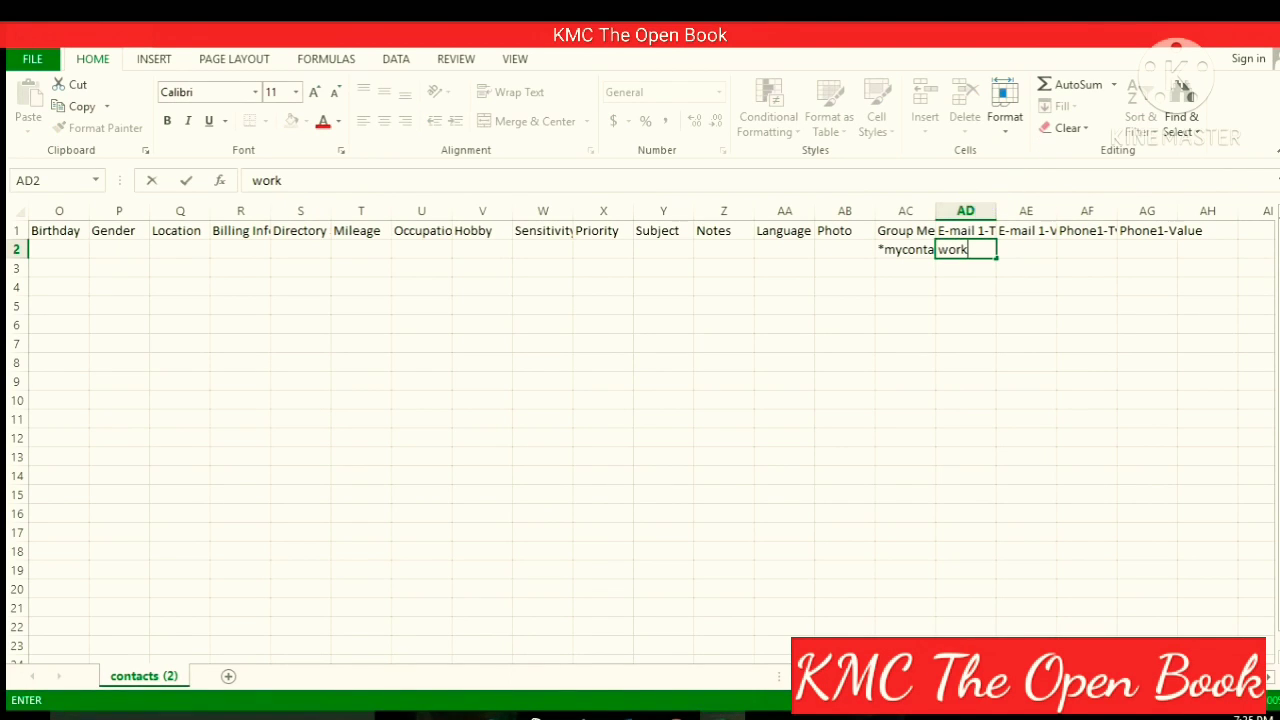
{"action": "key", "text": "Tab"}
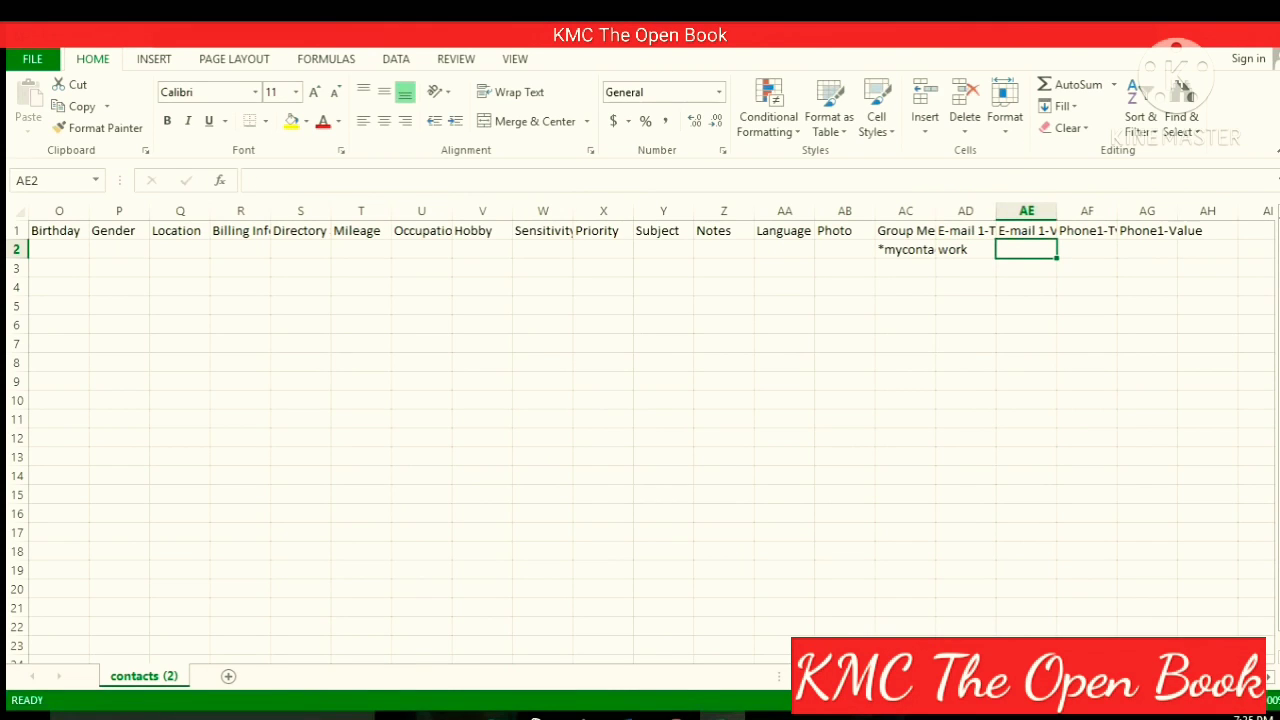
- Enter the contact's e-mail address in cell AE2 under E-mail 1-Value
{"action": "key", "text": "Up"}
{"action": "left_click", "coordinate": [1026, 249]}
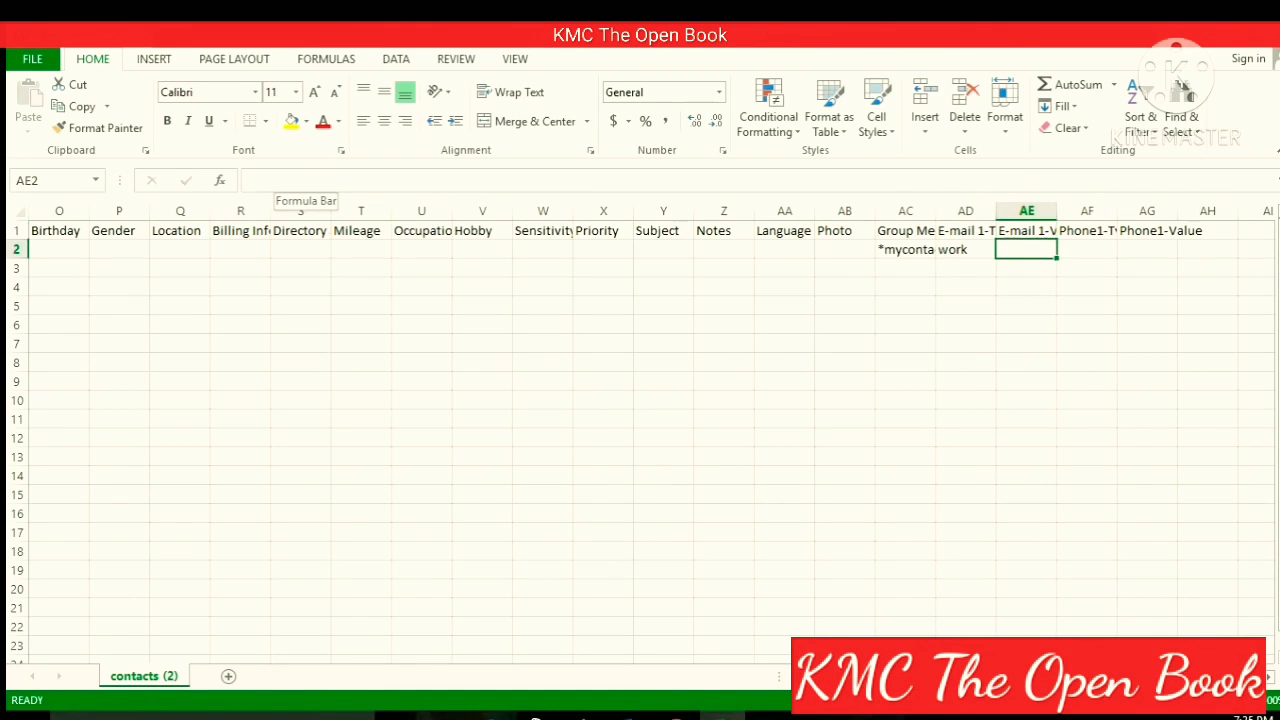
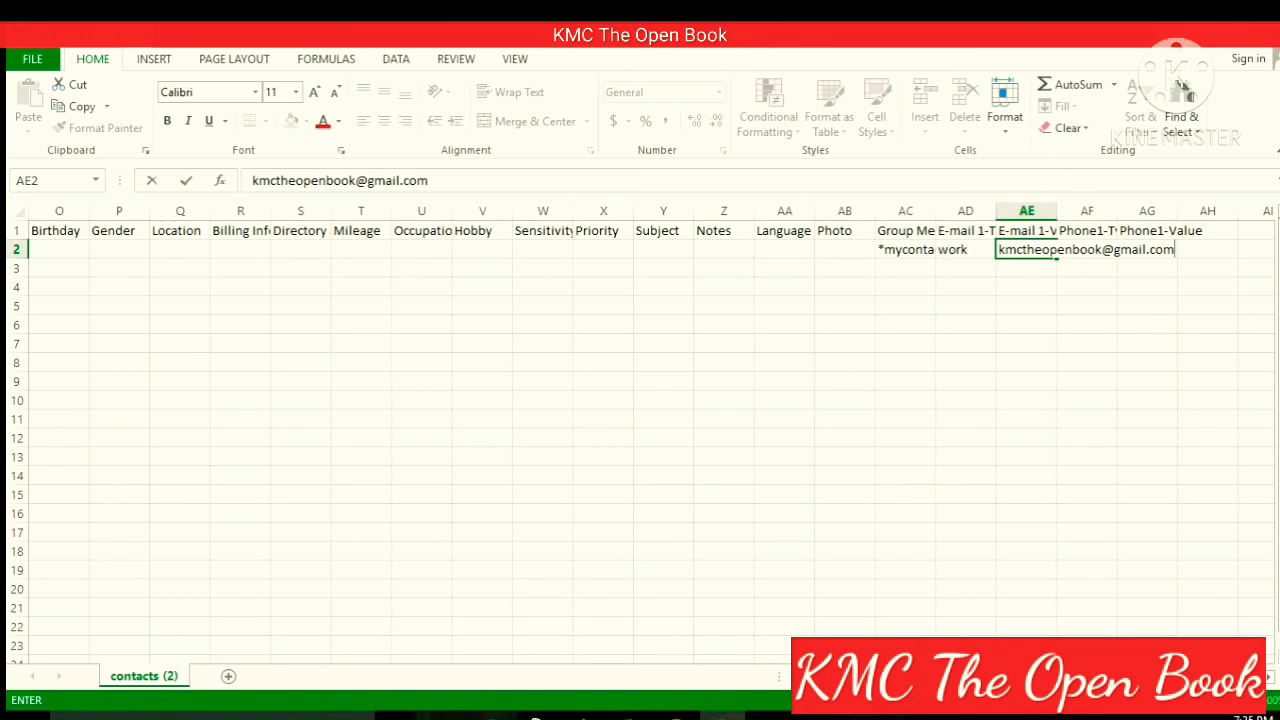
{"action": "key", "text": "Tab"}
- Enter 'mobile' in AF2 and the contact's phone number in AG2
{"action": "key", "text": "Up"}
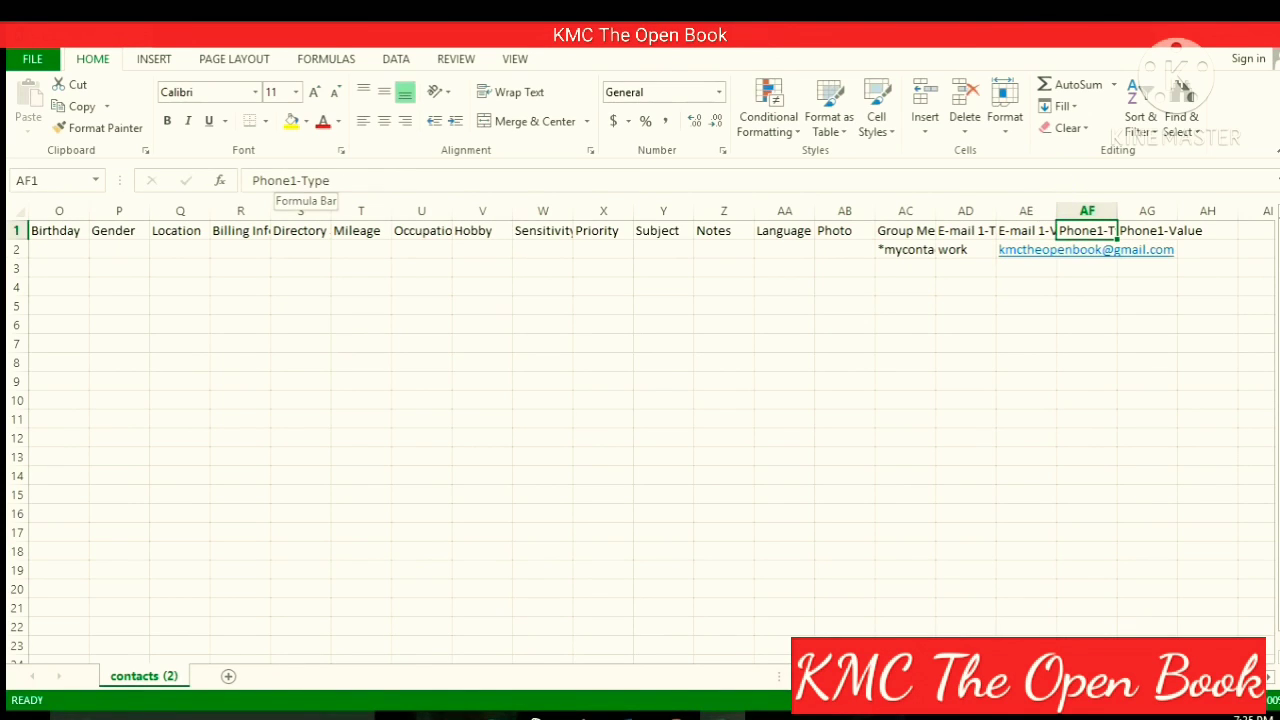
{"action": "key", "text": "Down"}
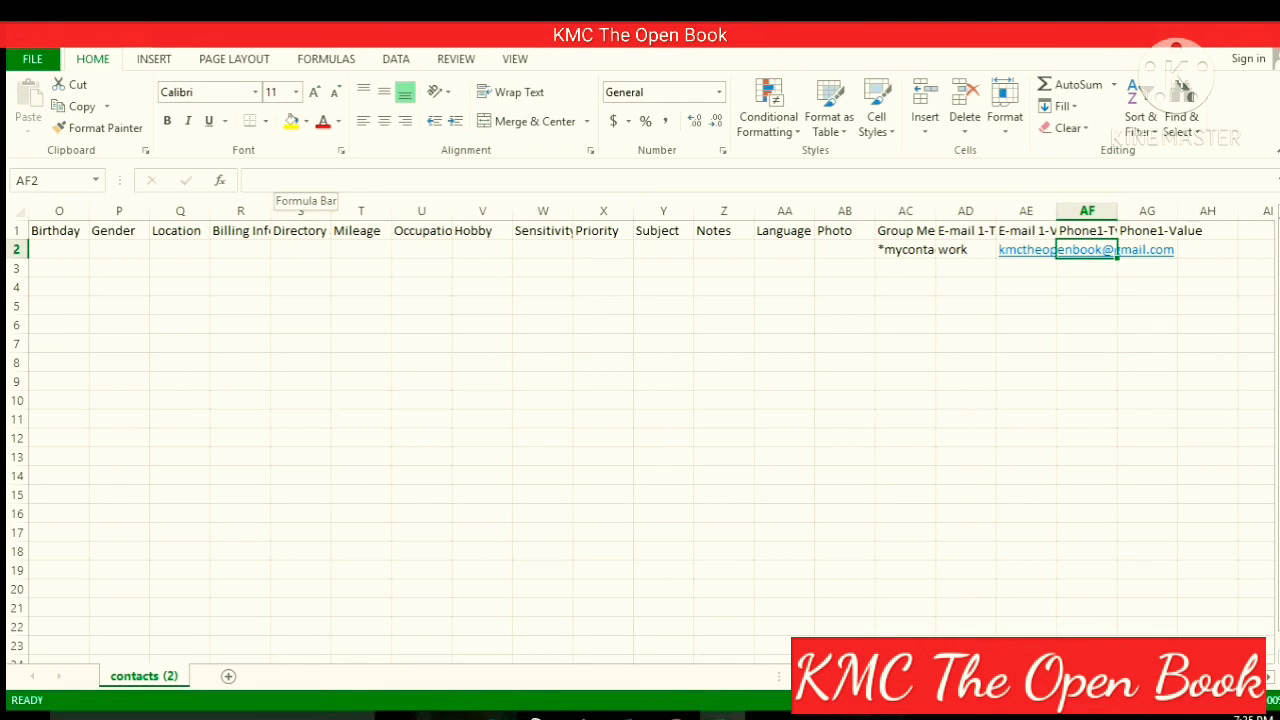
{"action": "left_click", "coordinate": [1087, 230]}
{"action": "left_click", "coordinate": [1087, 249]}
{"action": "type", "text": "mobil"}
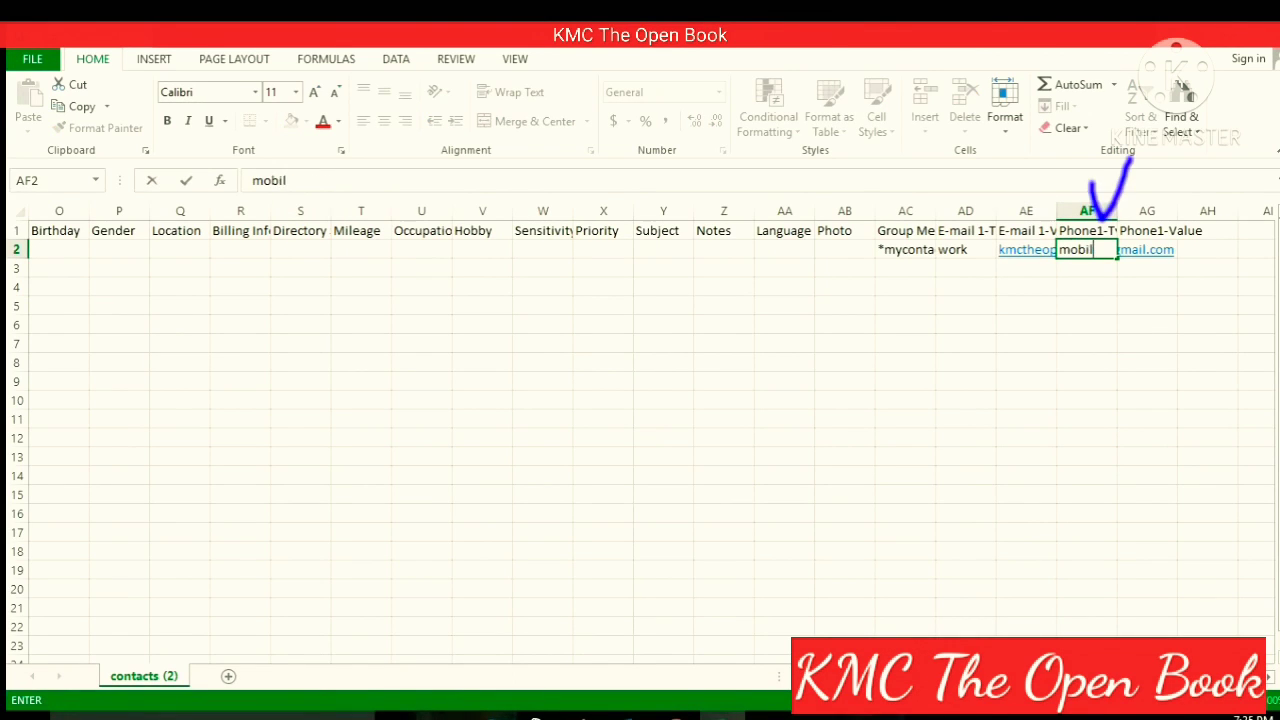
{"action": "type", "text": "e"}
{"action": "key", "text": "Tab"}
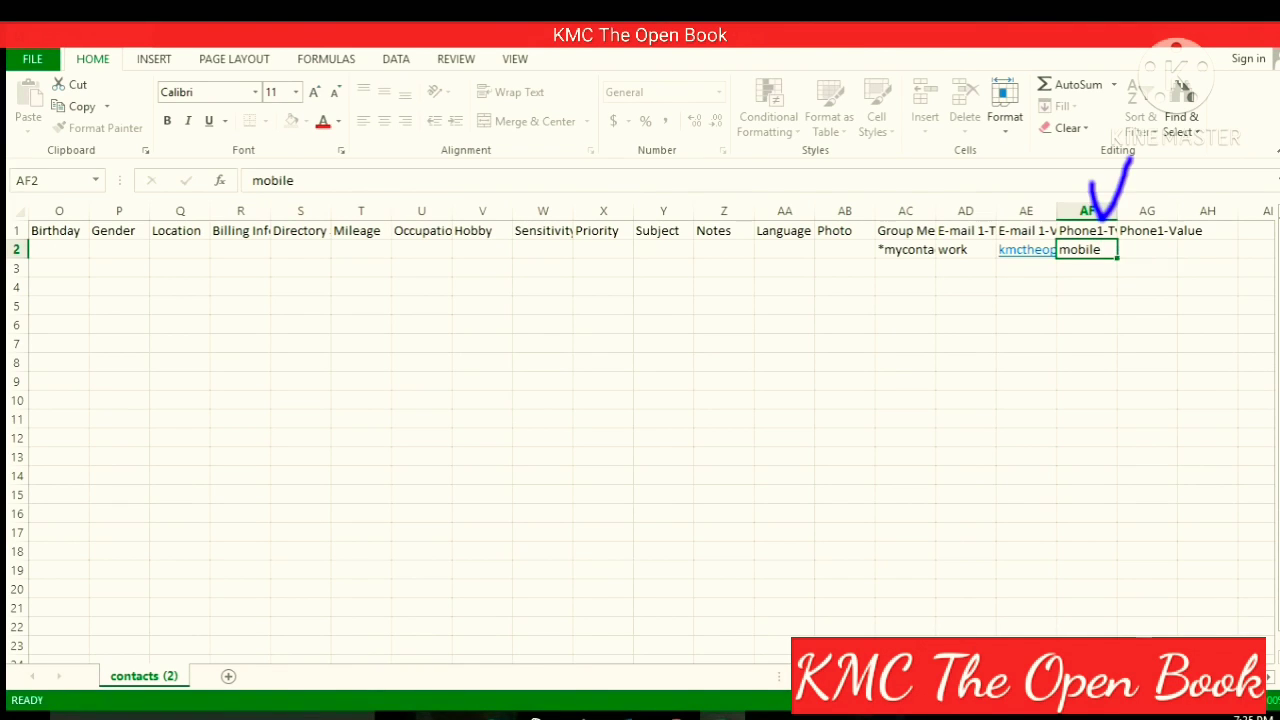
{"action": "type", "text": "1"}
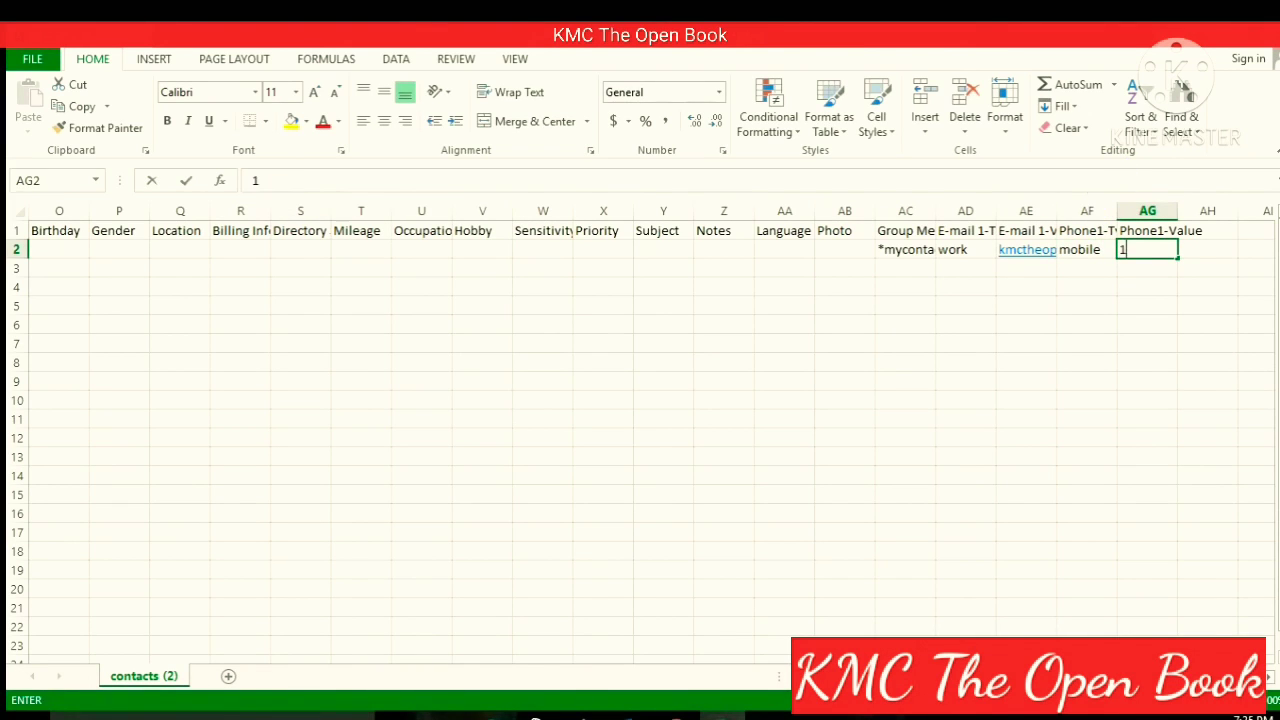
{"action": "type", "text": "23456"}
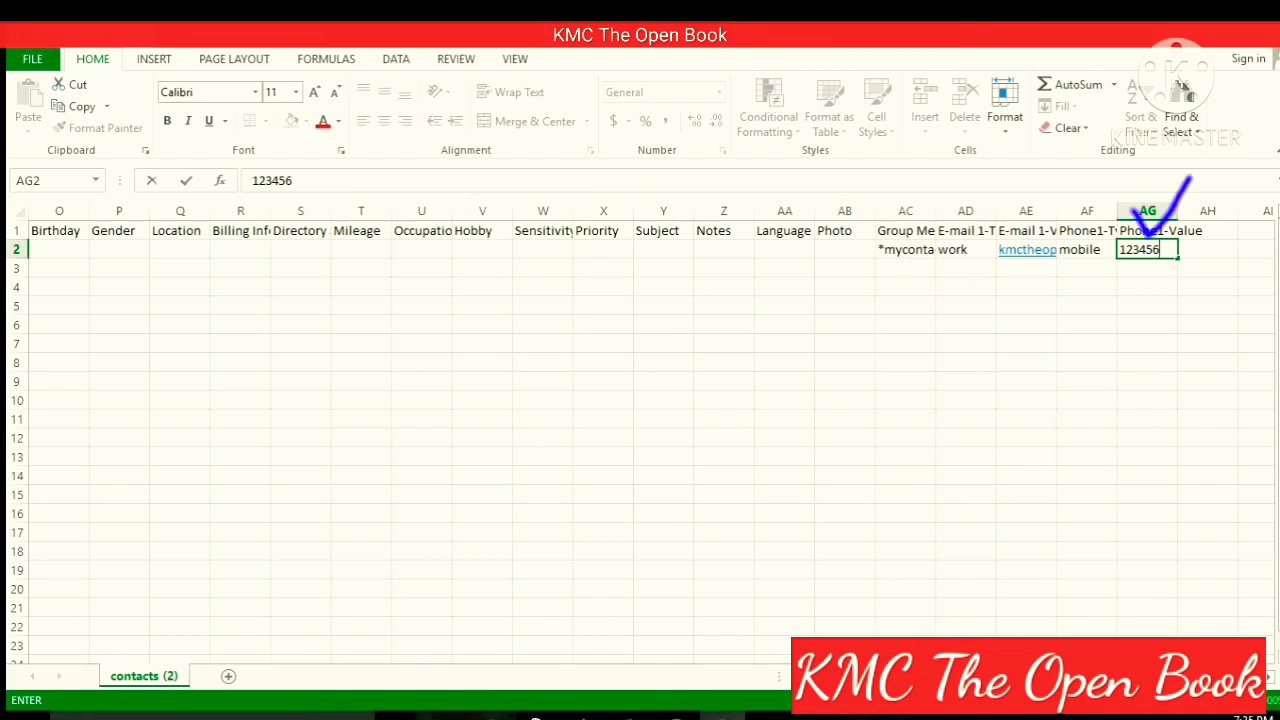
{"action": "type", "text": "7891"}
{"action": "key", "text": "Tab"}
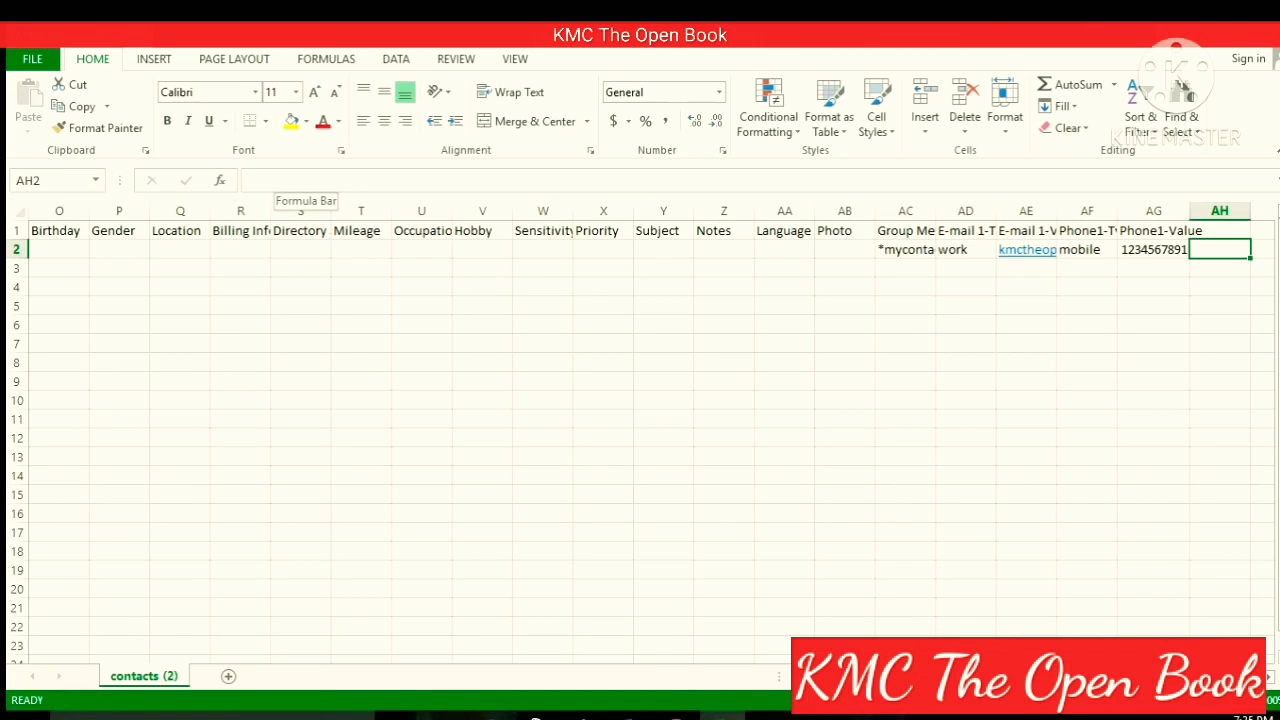
- Save the sheet as CSV (Comma delimited) named contacts (2) on the Desktop
{"action": "key", "text": "ctrl+s"}
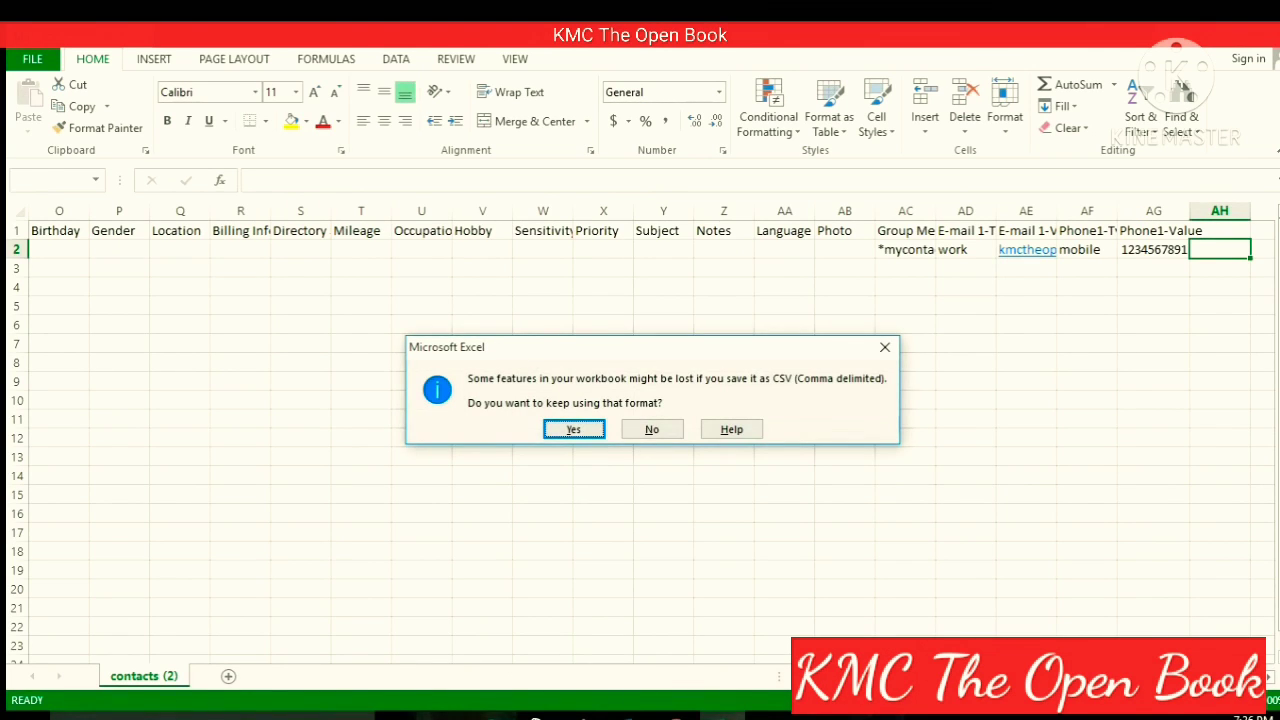
{"action": "key", "text": "Return"}
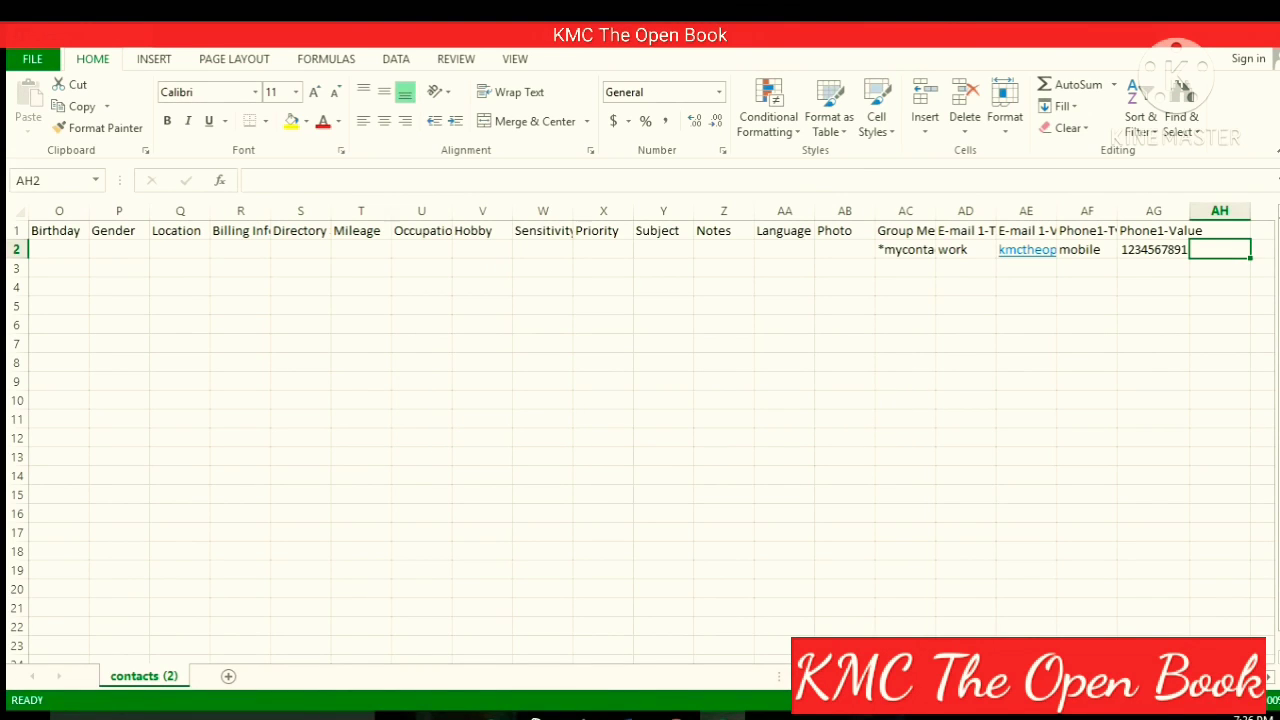
{"action": "key", "text": "ctrl+w"}
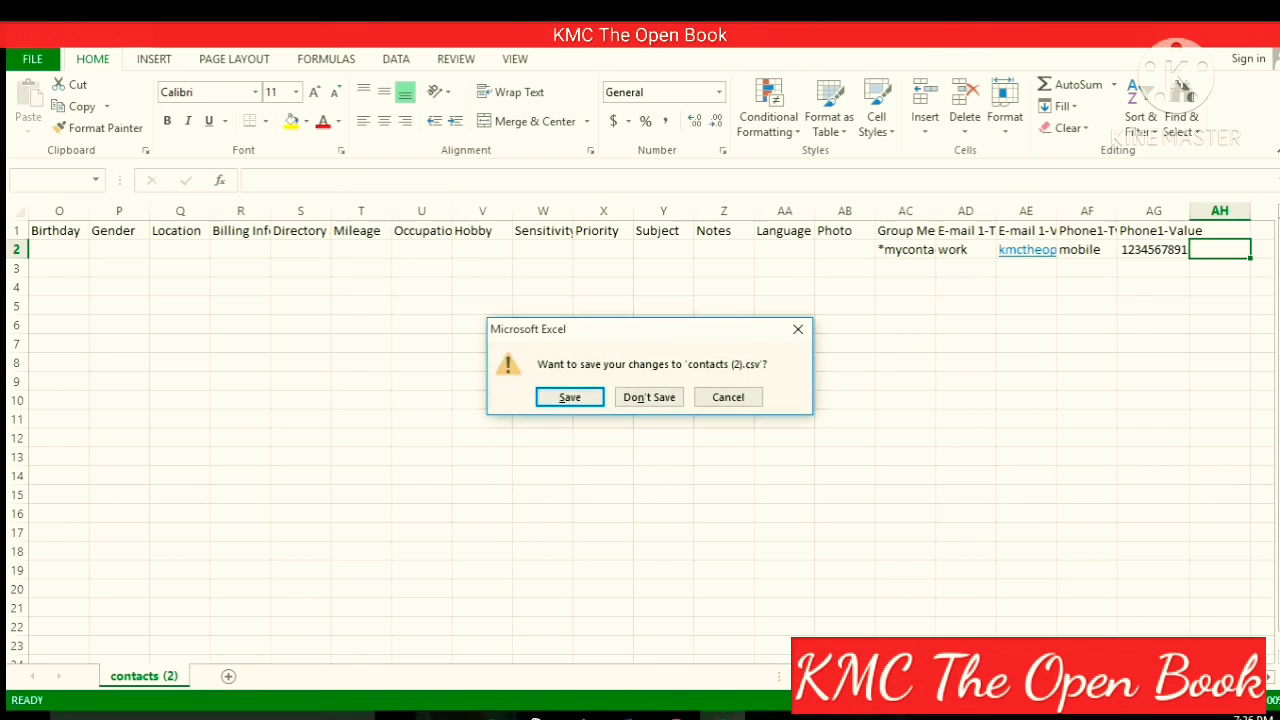
{"action": "key", "text": "Return"}
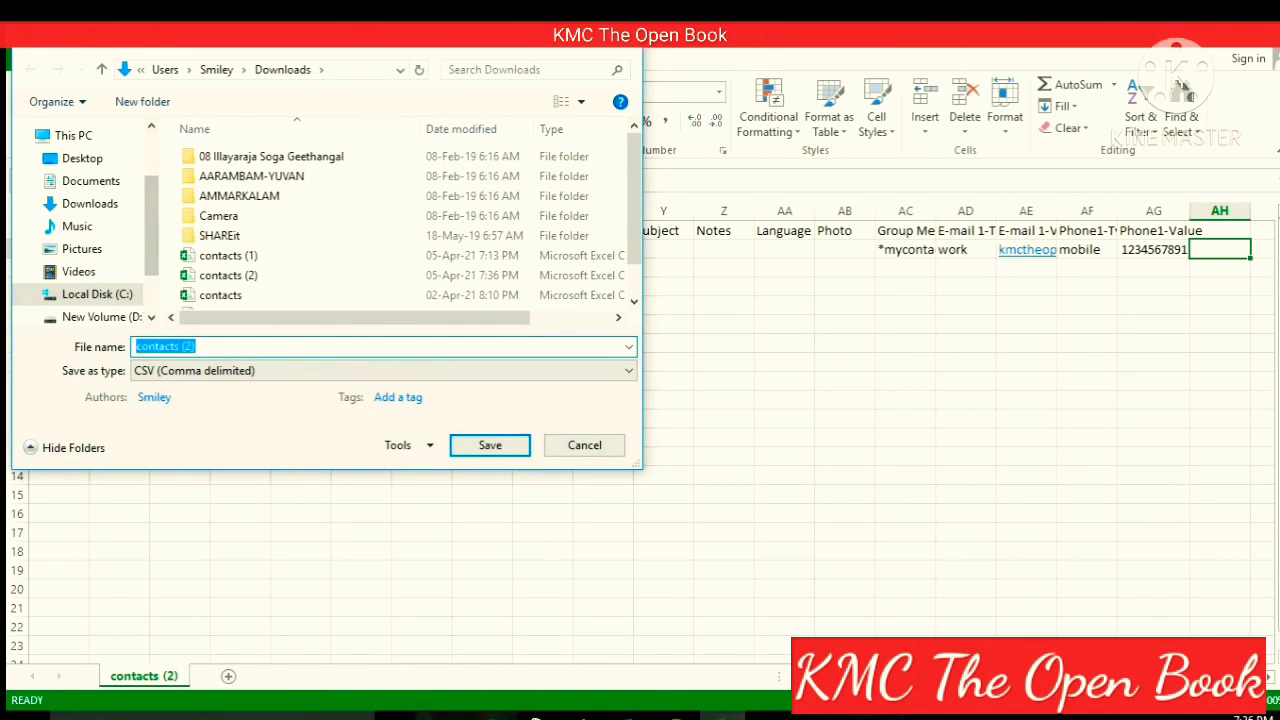
{"action": "scroll", "coordinate": [85, 220], "scroll_direction": "down", "scroll_amount": 1}
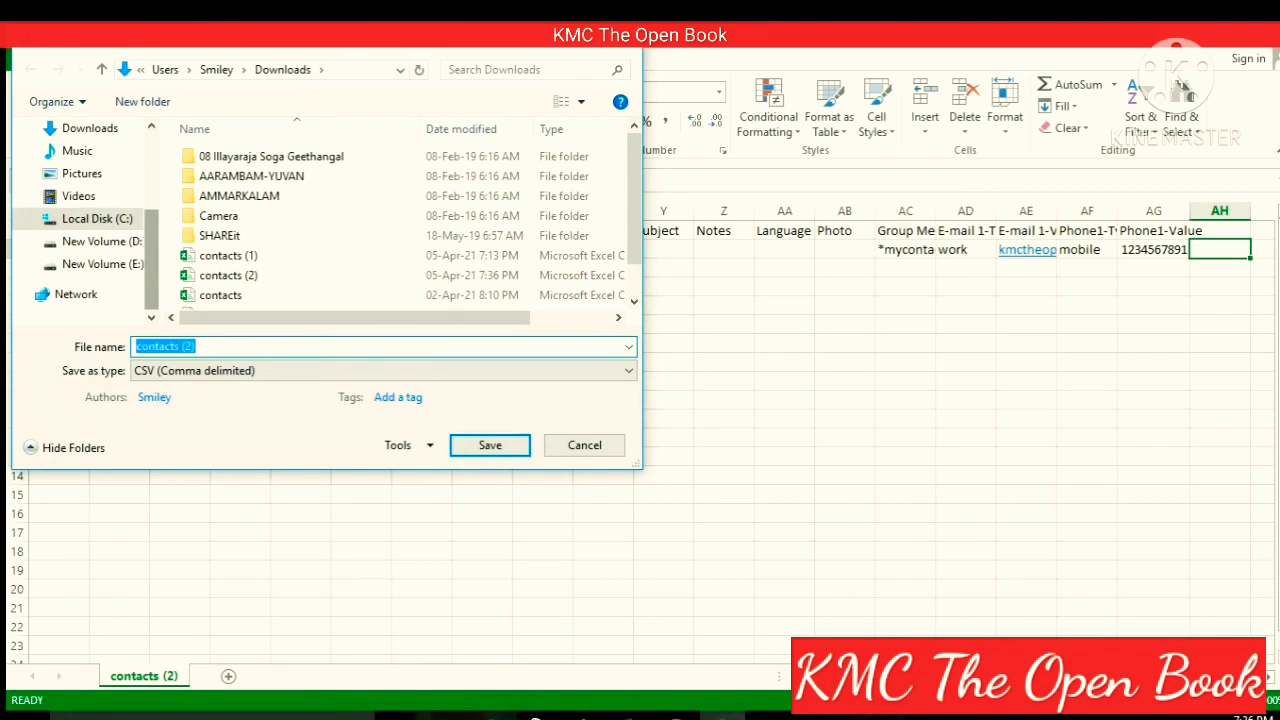
{"action": "scroll", "coordinate": [85, 220], "scroll_direction": "up", "scroll_amount": 3}
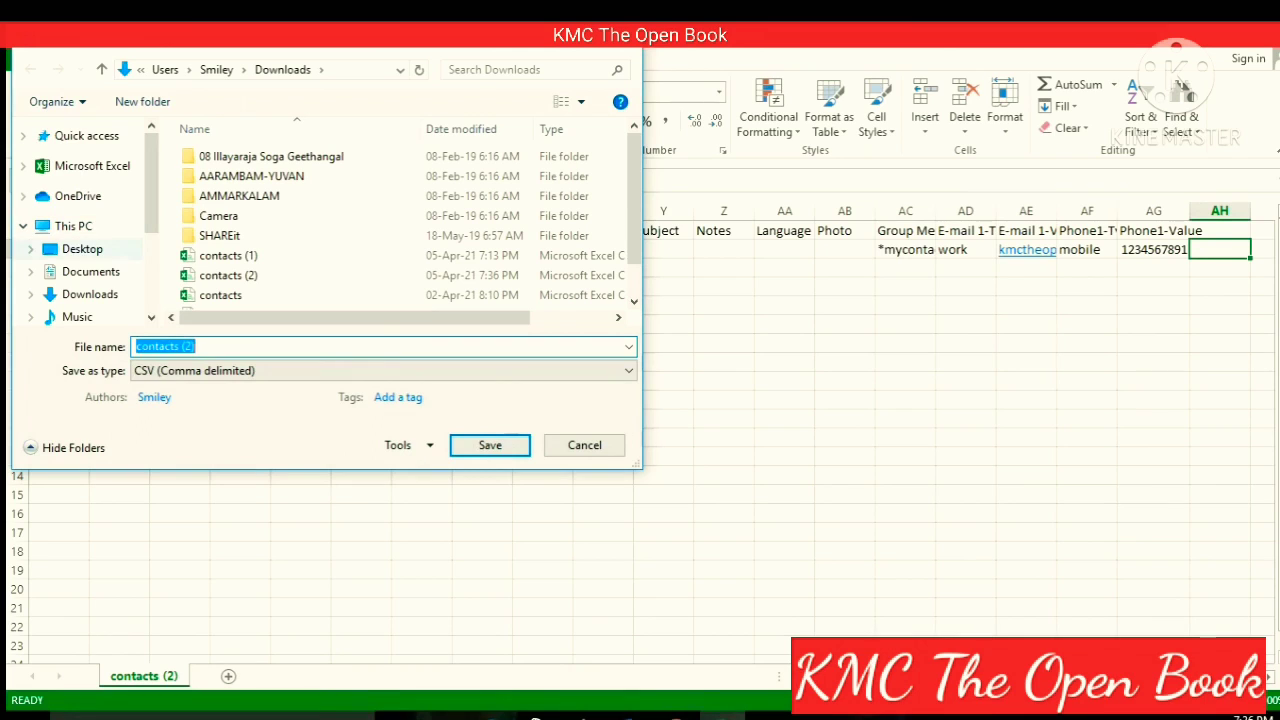
{"action": "left_click", "coordinate": [82, 249]}
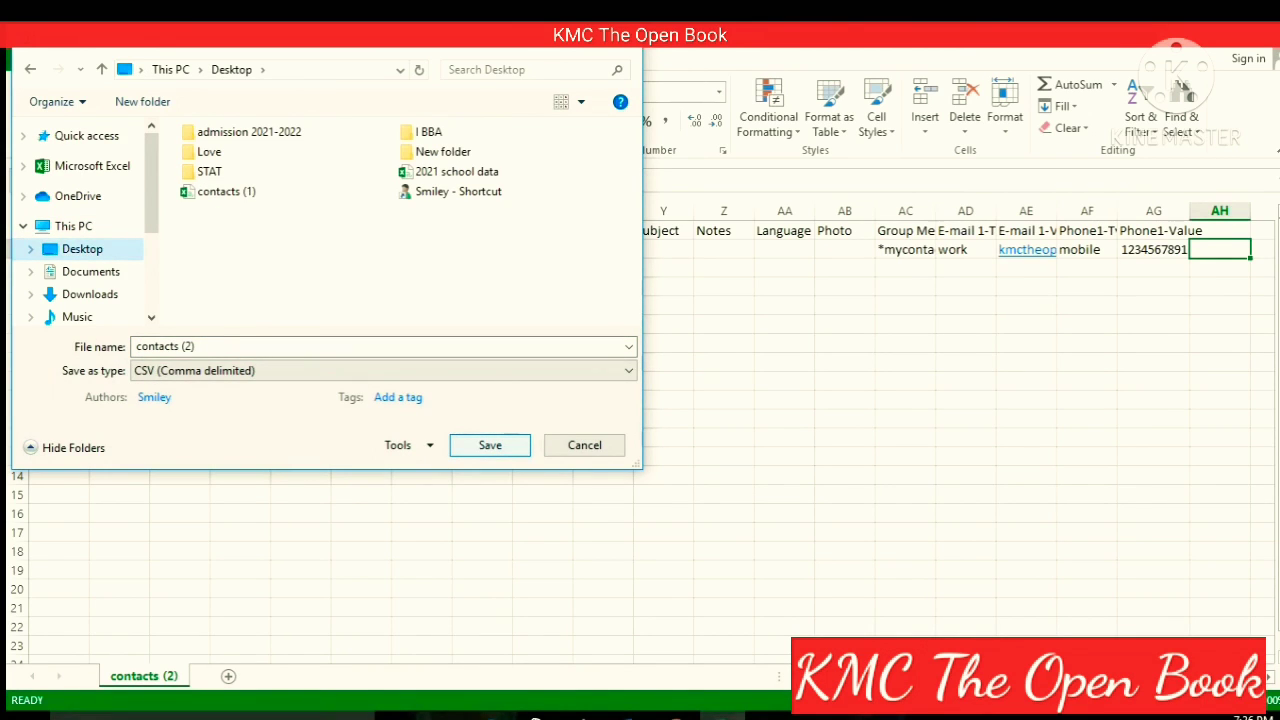
{"action": "left_click", "coordinate": [490, 445]}
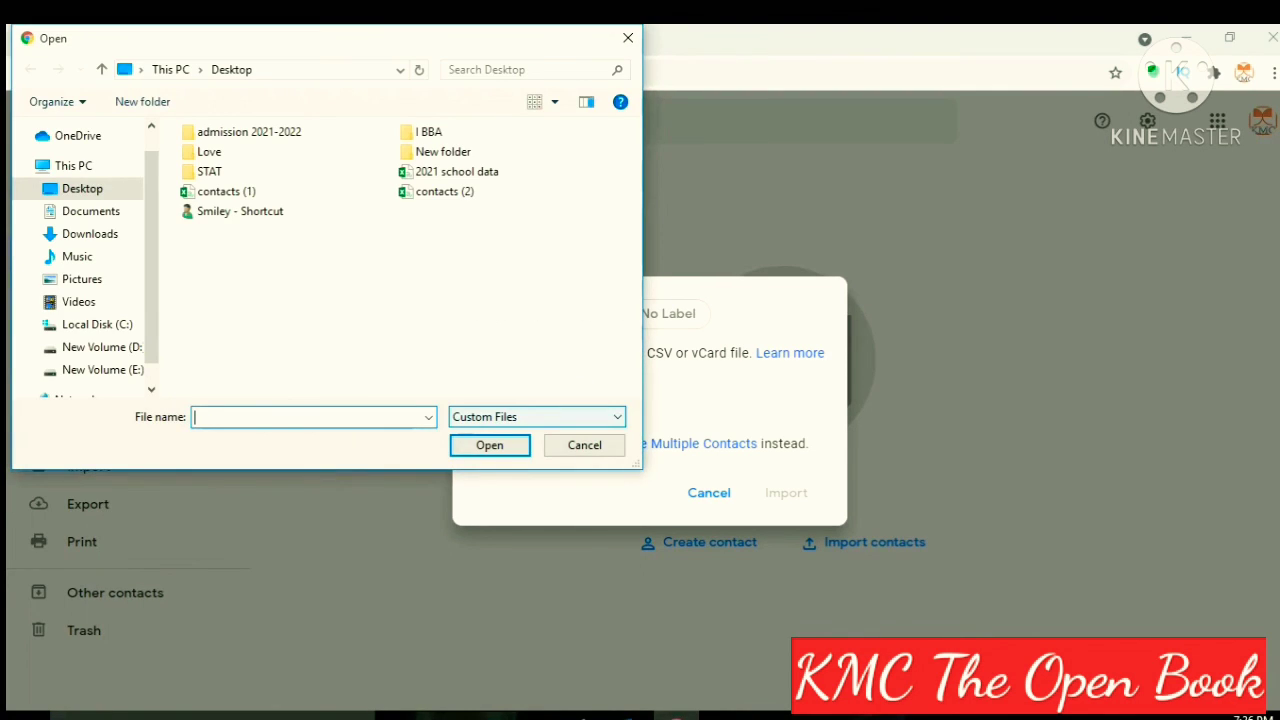
- Import contacts (2) from the Desktop into Google Contacts
{"action": "left_click", "coordinate": [444, 191]}
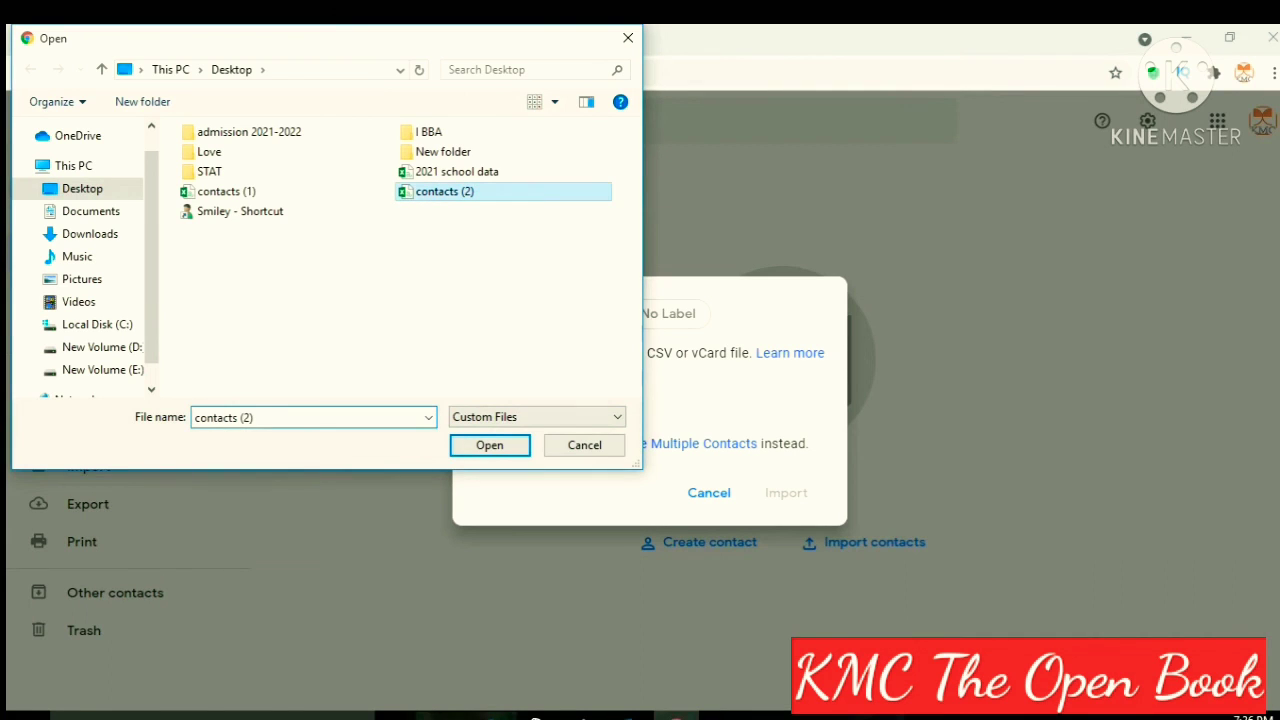
{"action": "key", "text": "Return"}
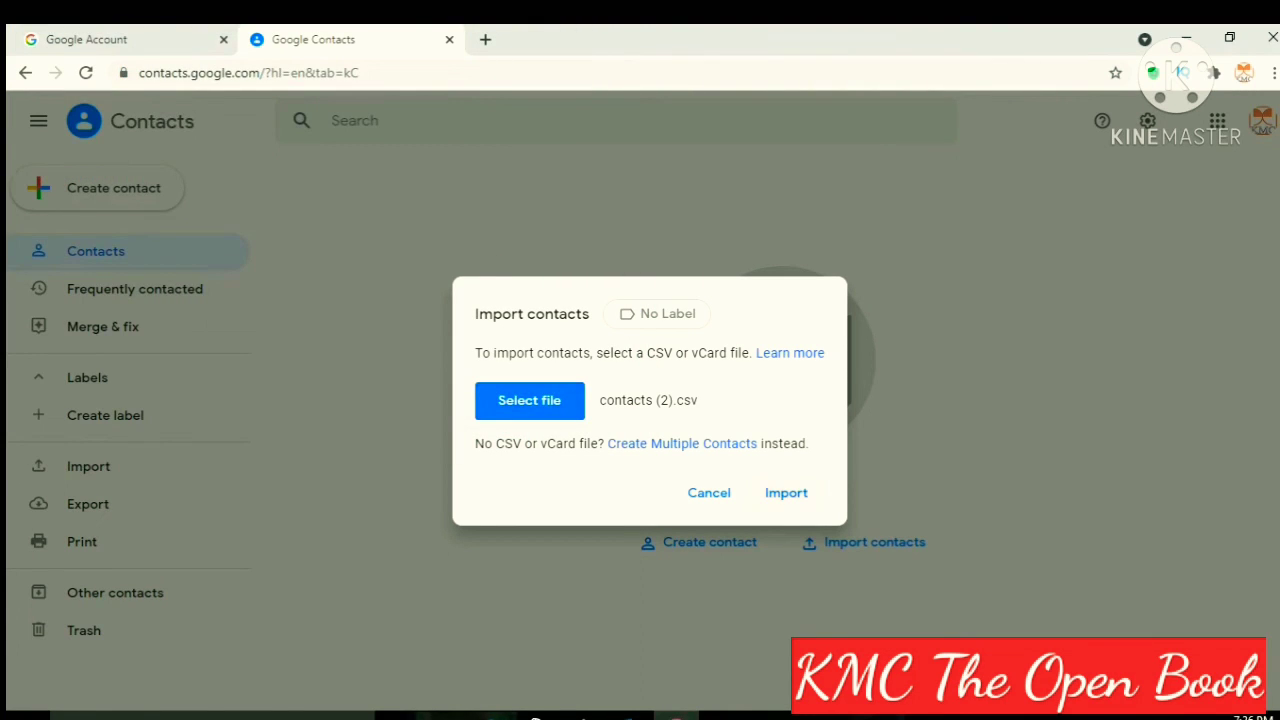
{"action": "left_click", "coordinate": [786, 492]}
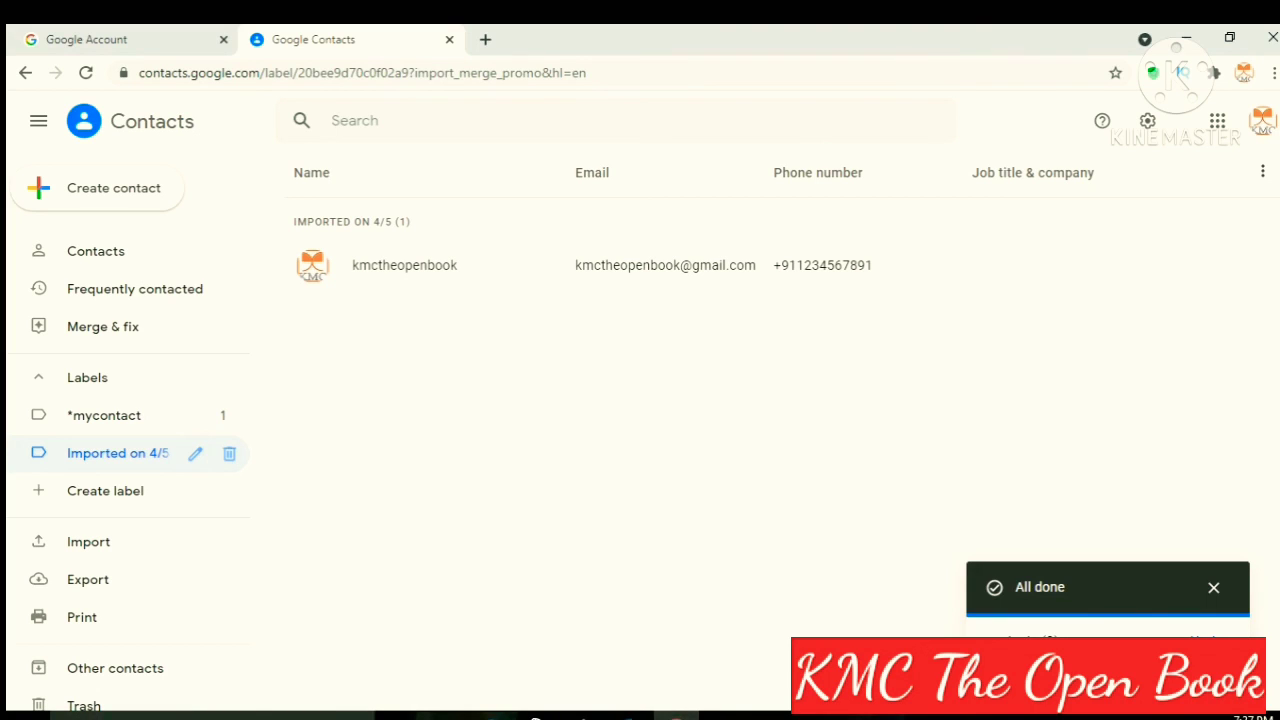
- Close the 'All done' import notice, leaving the contact listed under the Imported on 4/5 label
{"action": "left_click", "coordinate": [1213, 587]}
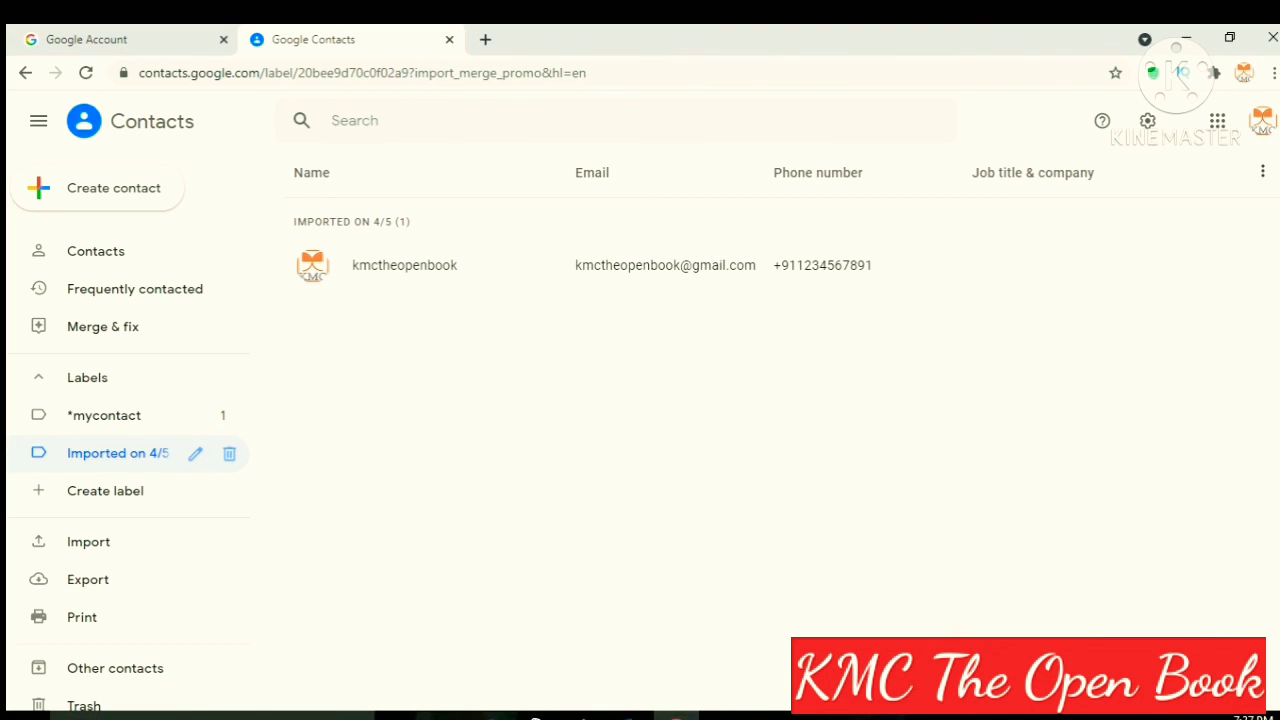